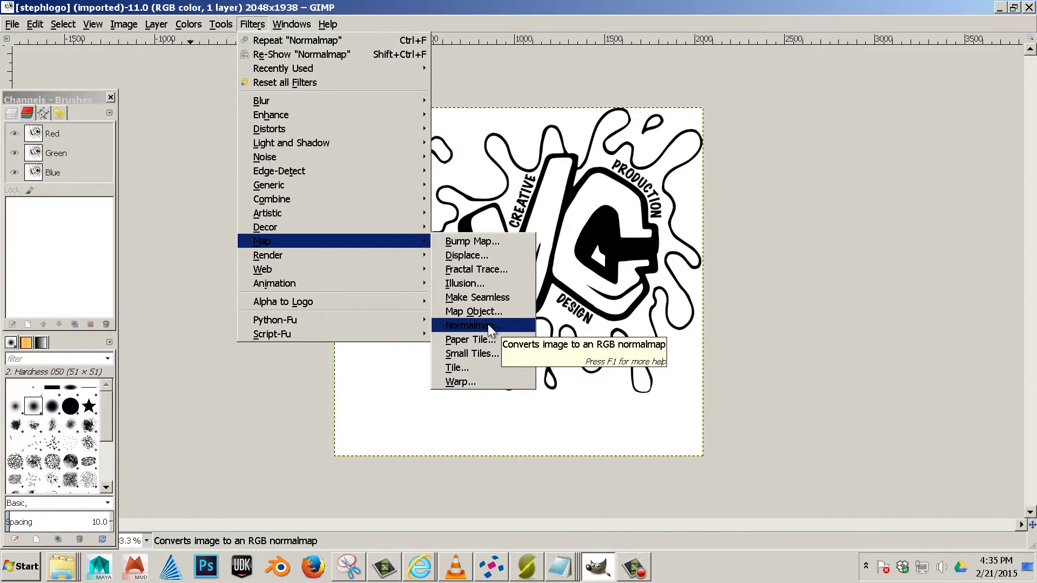
pyautogui.click(309, 569)
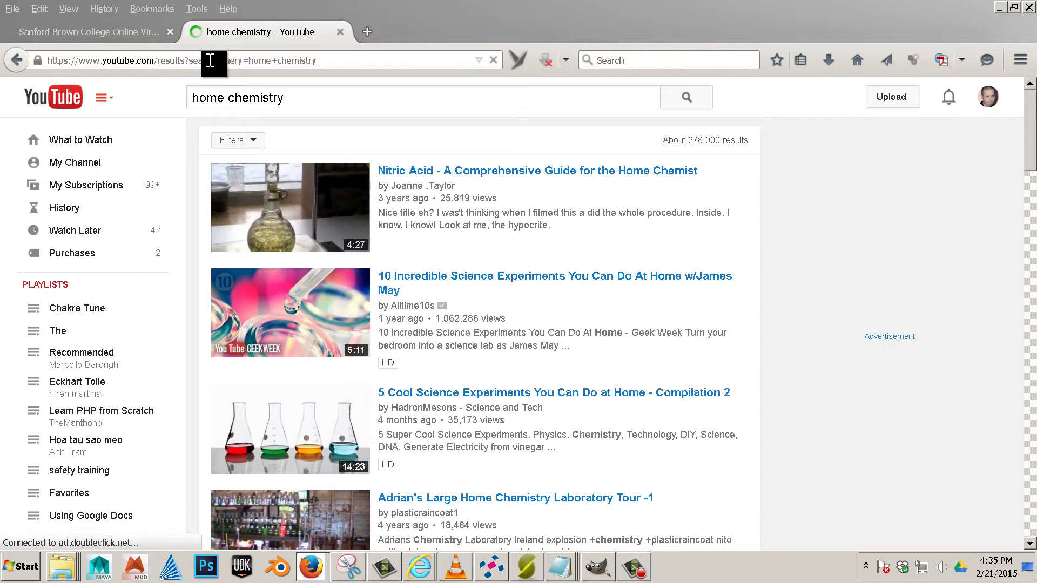
pyautogui.click(243, 60)
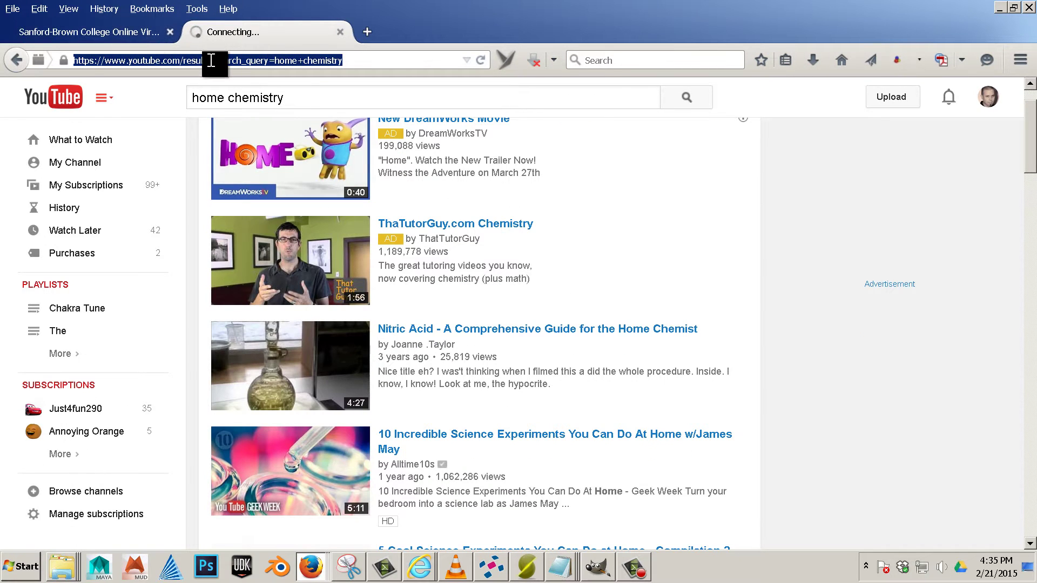
pyautogui.write('www.google.com')
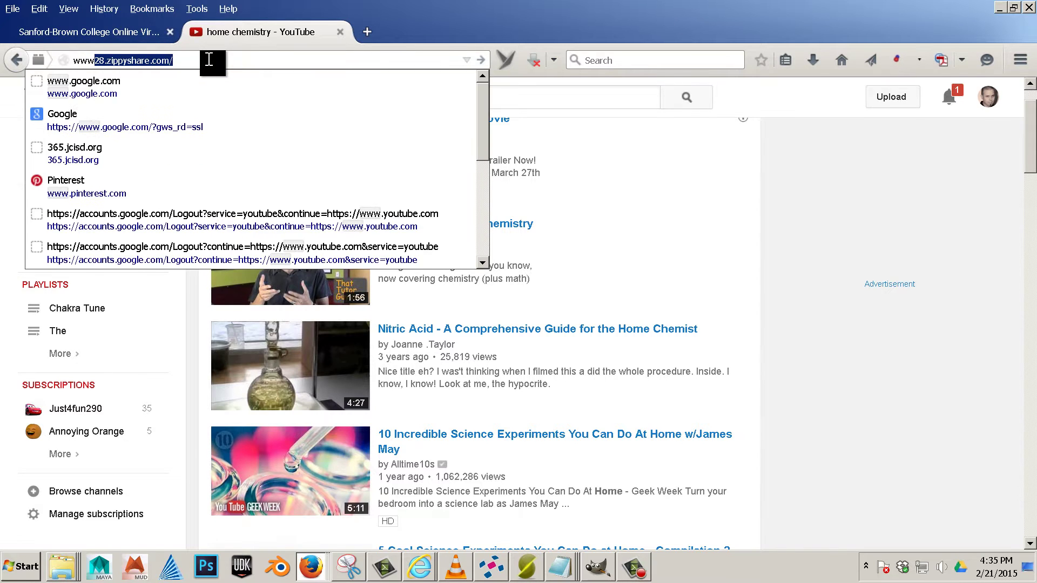
pyautogui.press('Return')
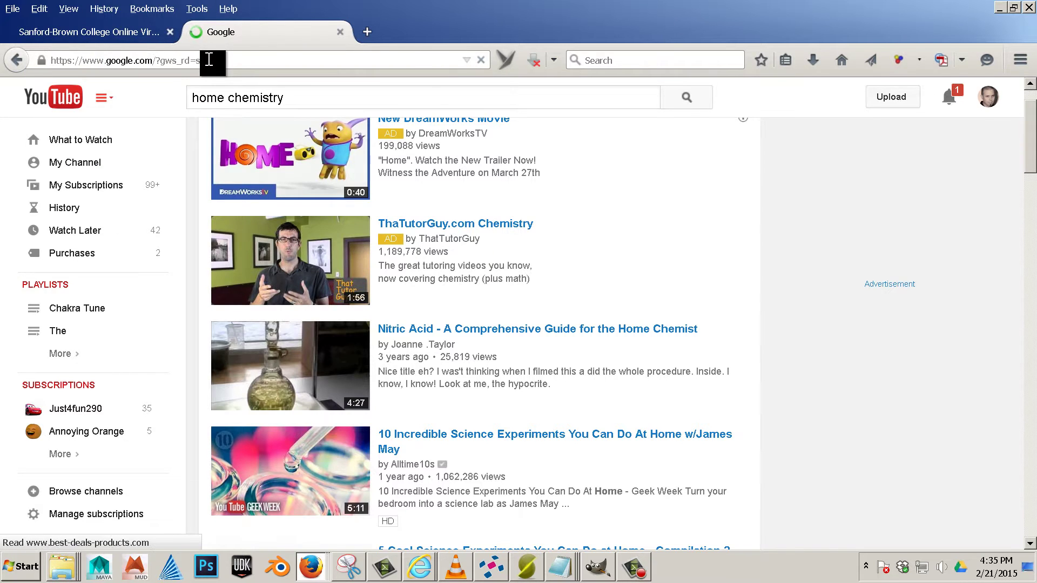
# Step: Search Google for "normal map gimp 2.8"
pyautogui.write('normal map')
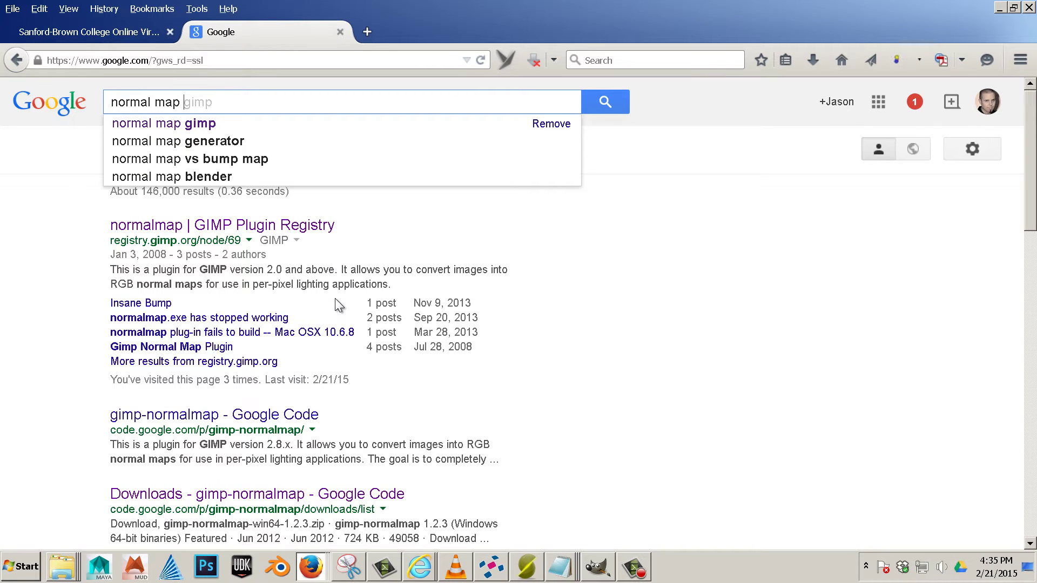
pyautogui.write(' gimp ')
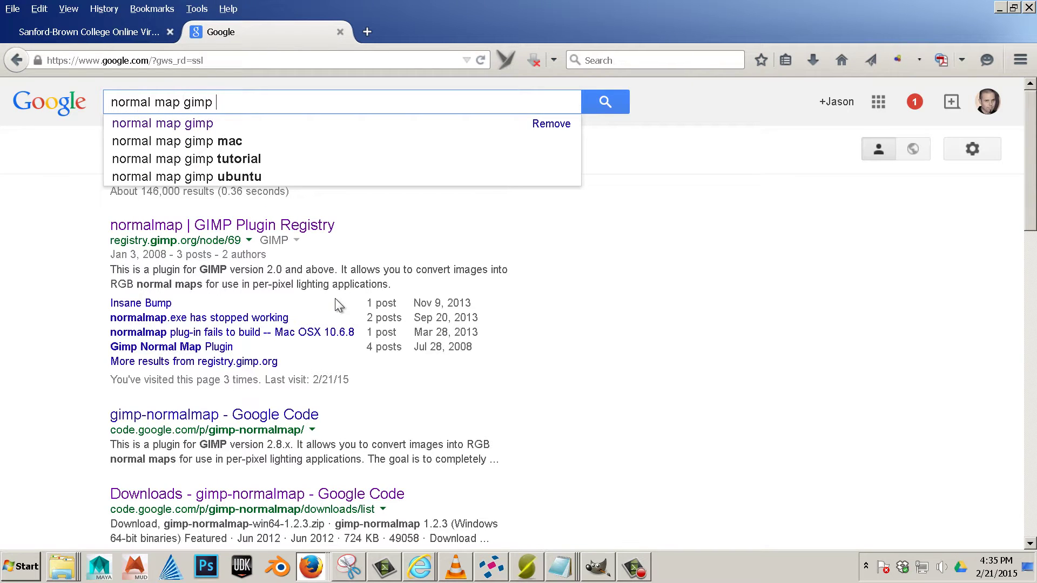
pyautogui.write('2.8')
pyautogui.press('Return')
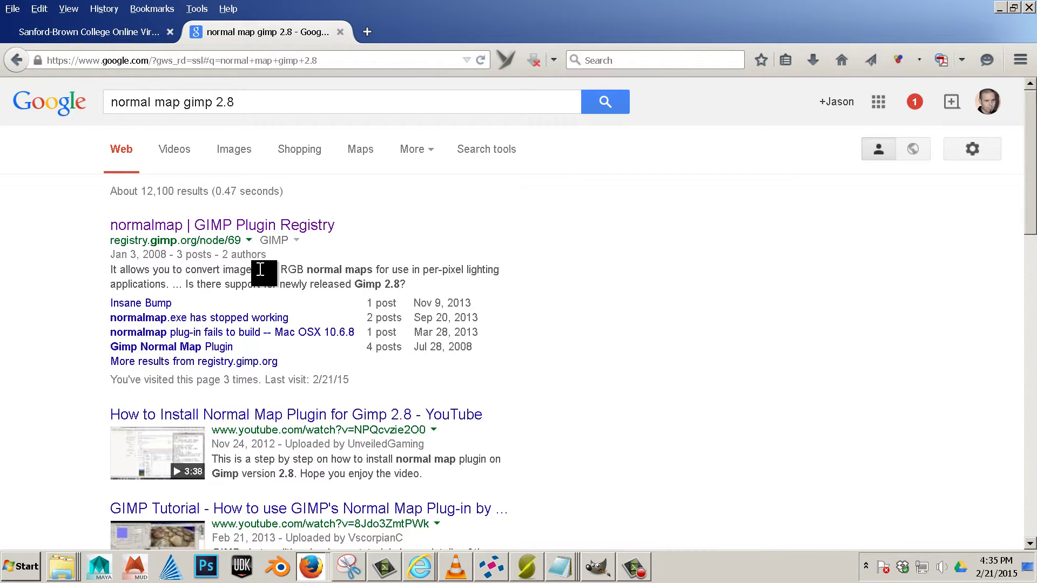
# Step: Open the search result "Normalmap and DDS plug-ins updated for GIMP 2.8" from Libre Graphics World
pyautogui.scroll(-3, 260, 268)
pyautogui.scroll(-3, 260, 269)
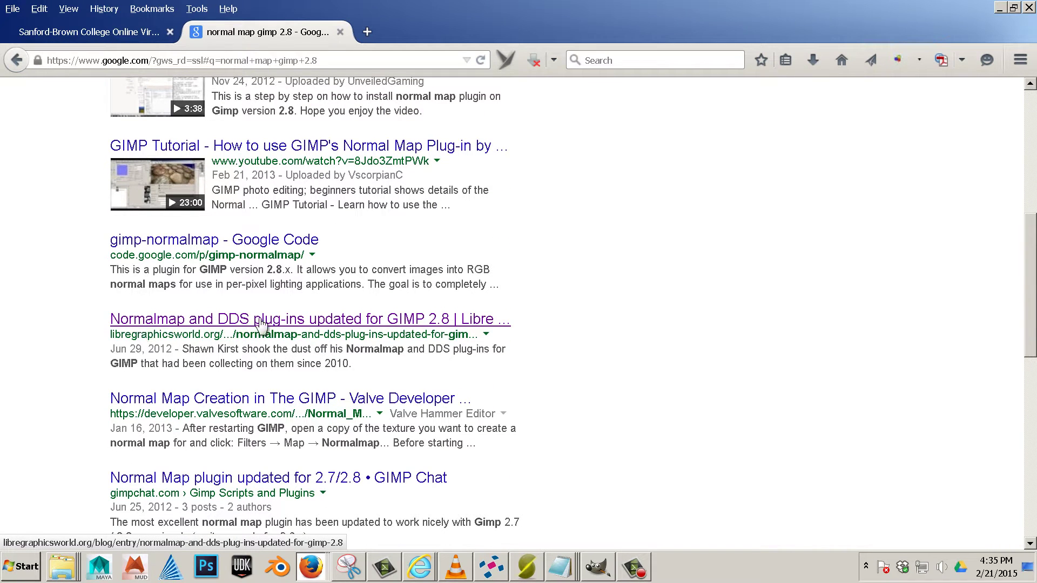
pyautogui.click(306, 321)
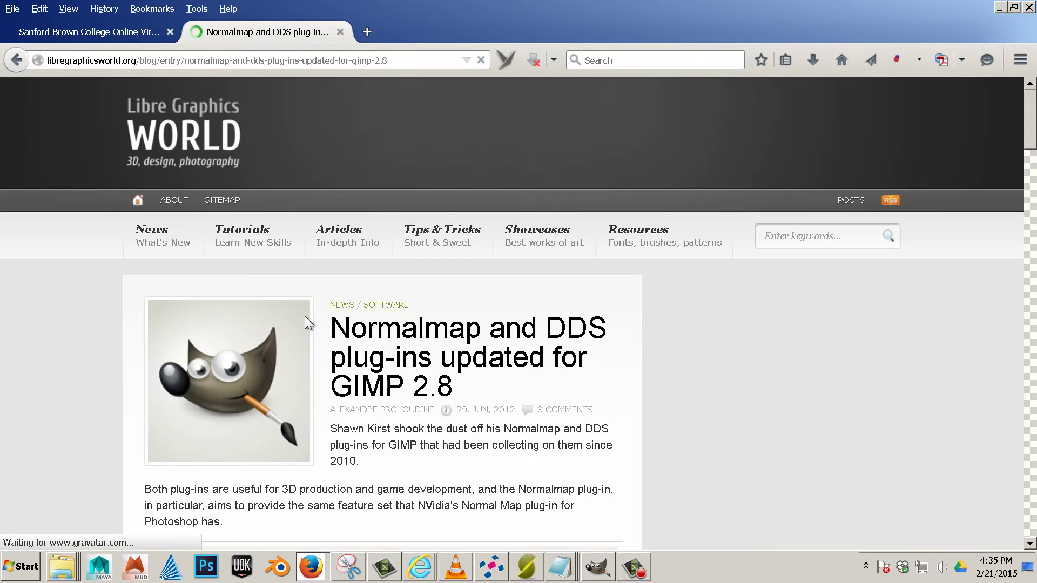
# Step: Follow the article's GIMP Normalmap download link below the plug-in descriptions
pyautogui.scroll(-3, 305, 315)
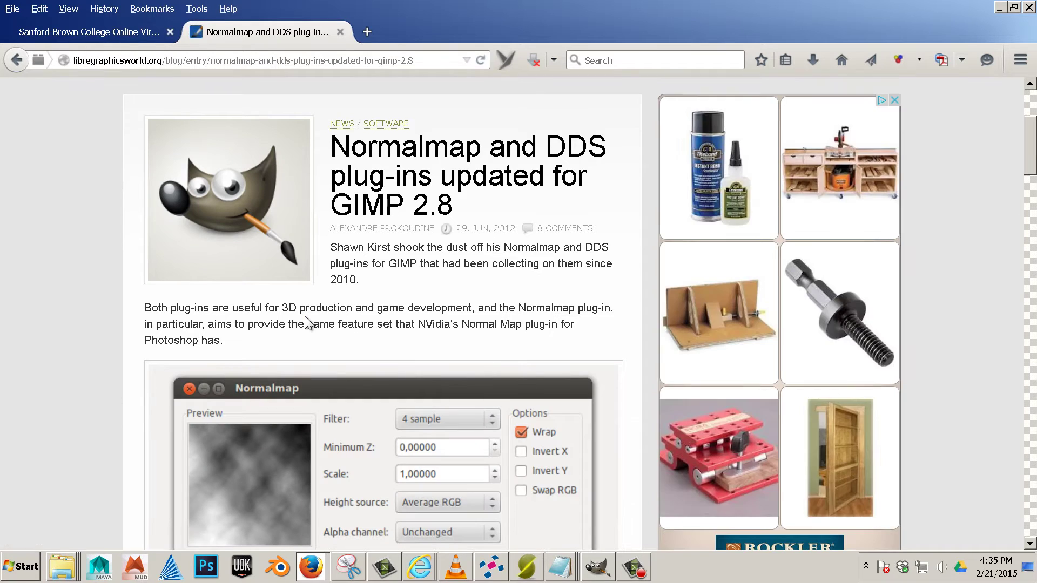
pyautogui.scroll(-5, 305, 316)
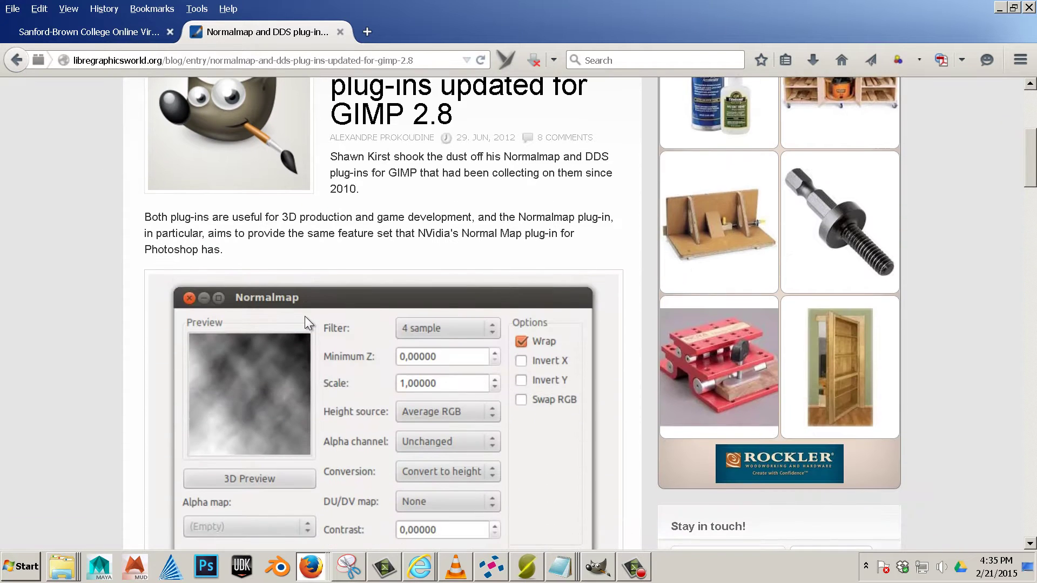
pyautogui.scroll(-10, 304, 316)
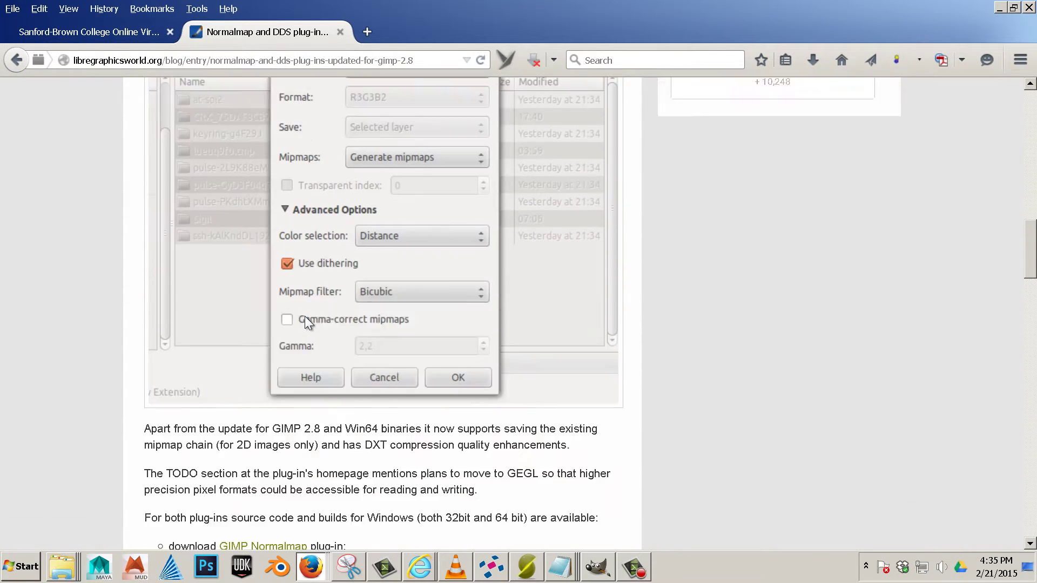
pyautogui.scroll(-5, 304, 316)
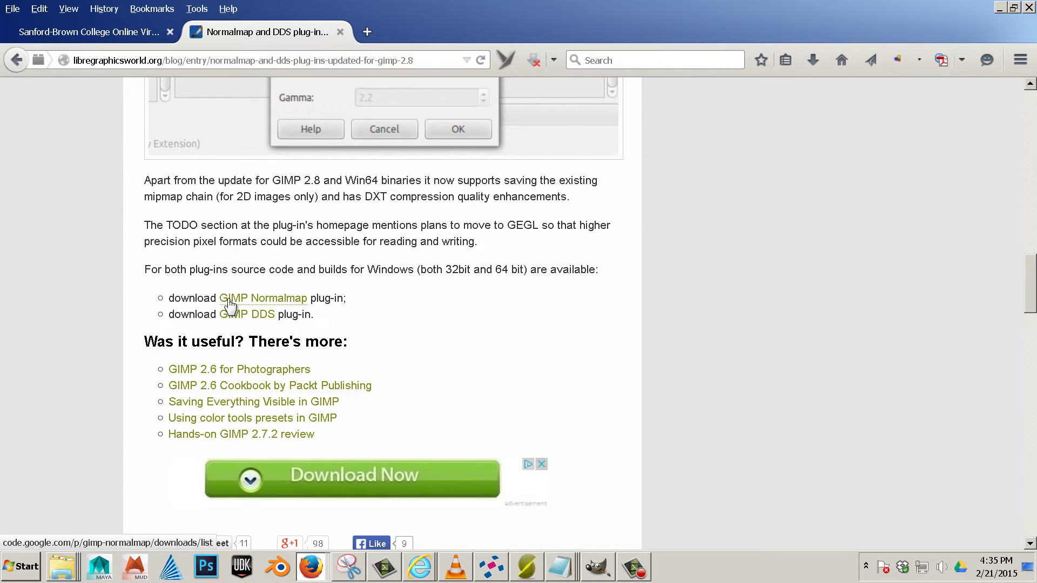
pyautogui.click(266, 306)
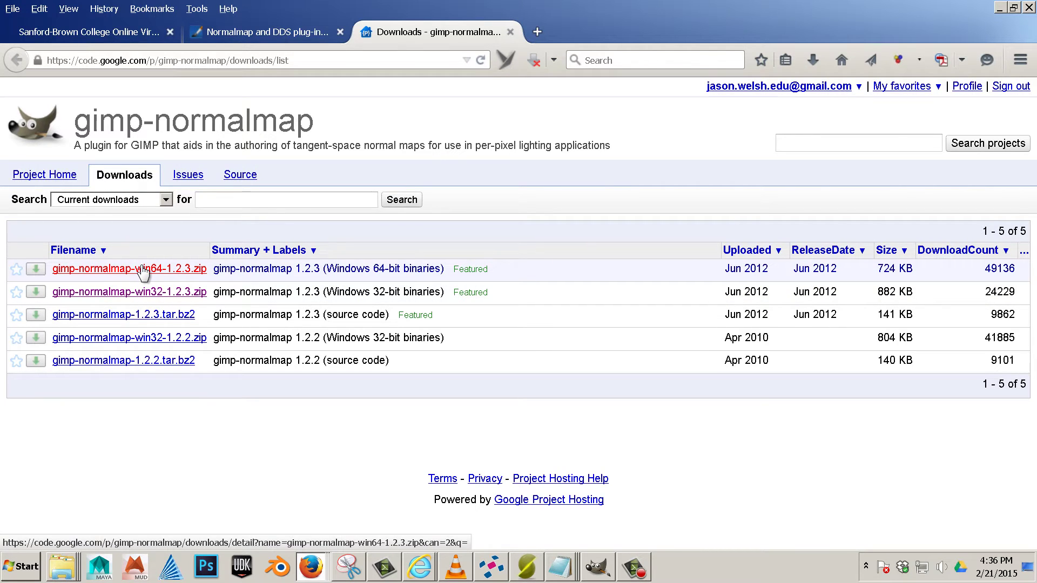
# Step: Download the Windows 64-bit archive gimp-normalmap-win64-1.2.3.zip and save it to the Desktop
pyautogui.click(143, 272)
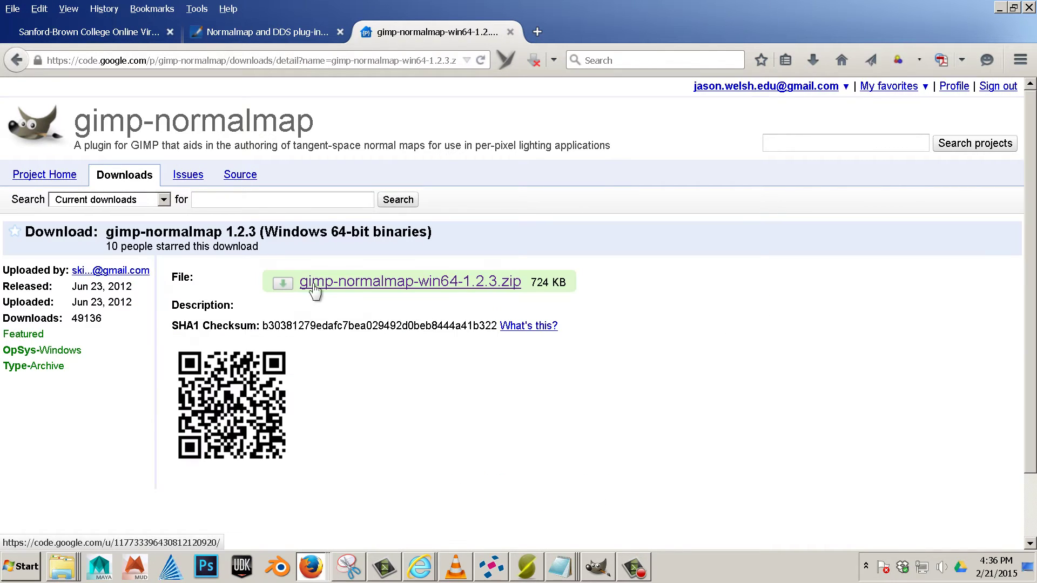
pyautogui.click(359, 291)
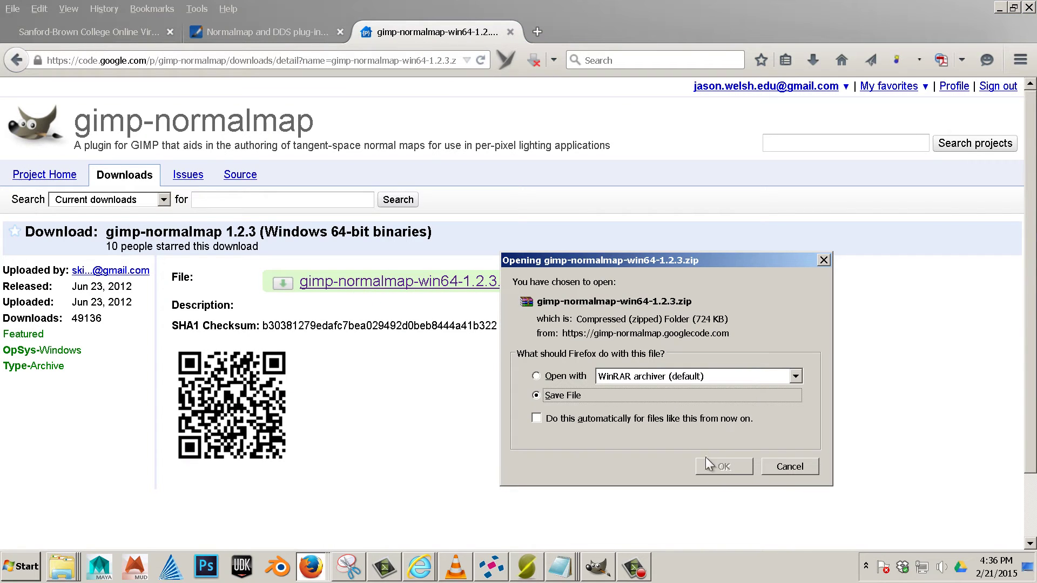
pyautogui.click(724, 467)
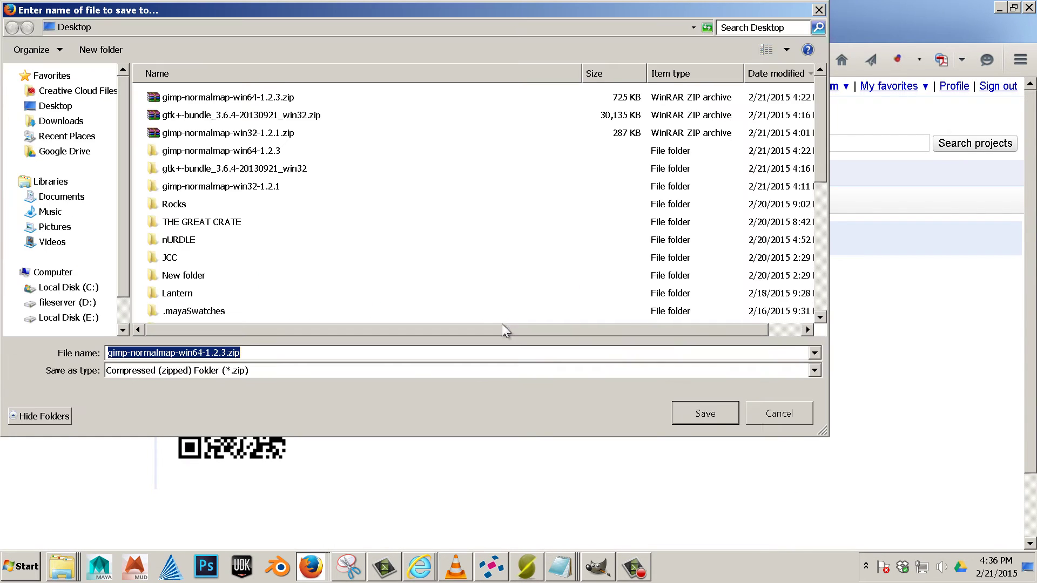
pyautogui.click(702, 416)
pyautogui.click(566, 292)
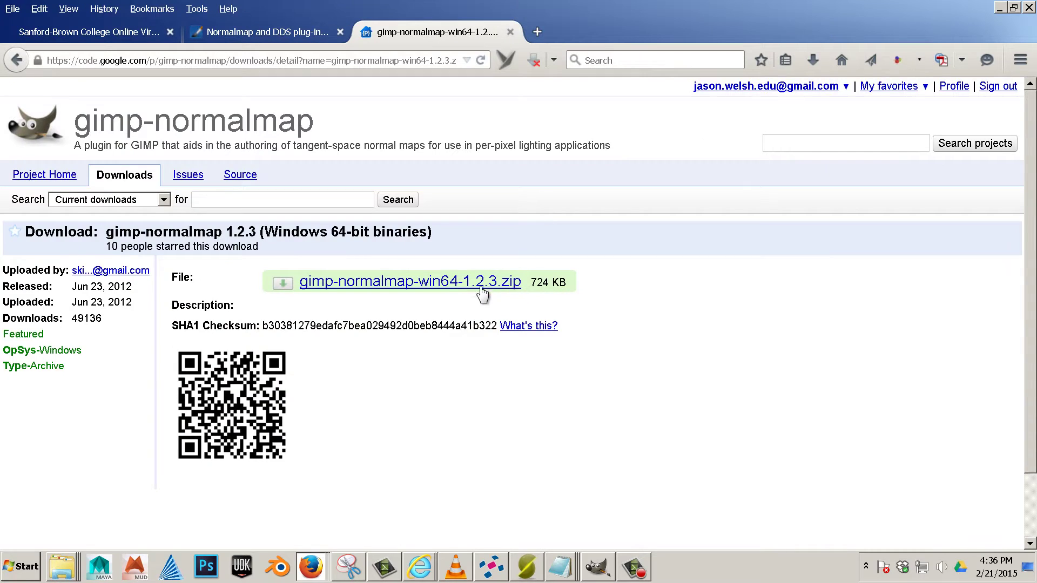
# Step: Switch to GIMP and display the Plug-Ins folder paths in the Preferences
pyautogui.click(597, 567)
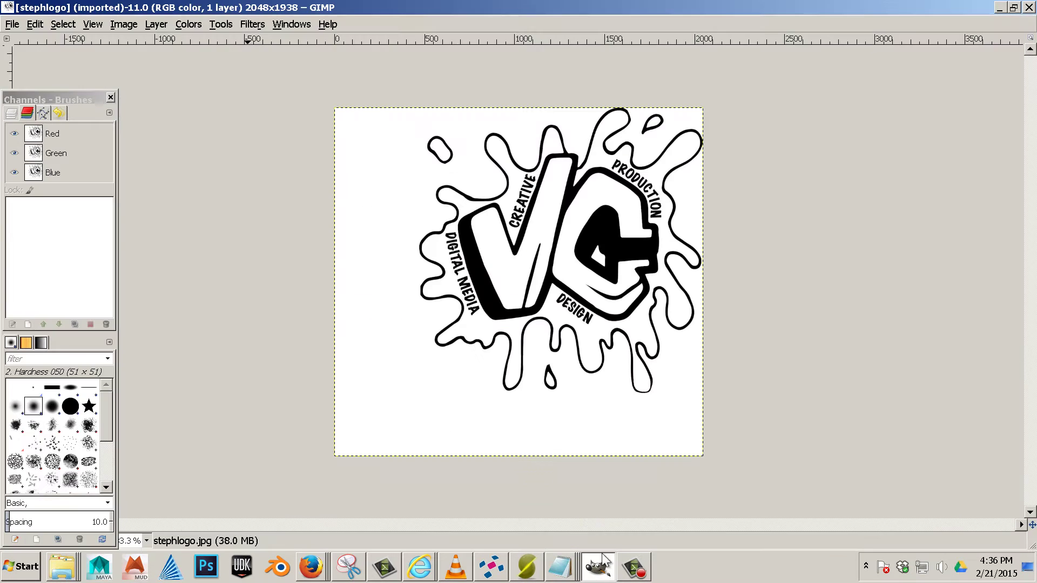
pyautogui.click(11, 25)
pyautogui.moveTo(35, 24)
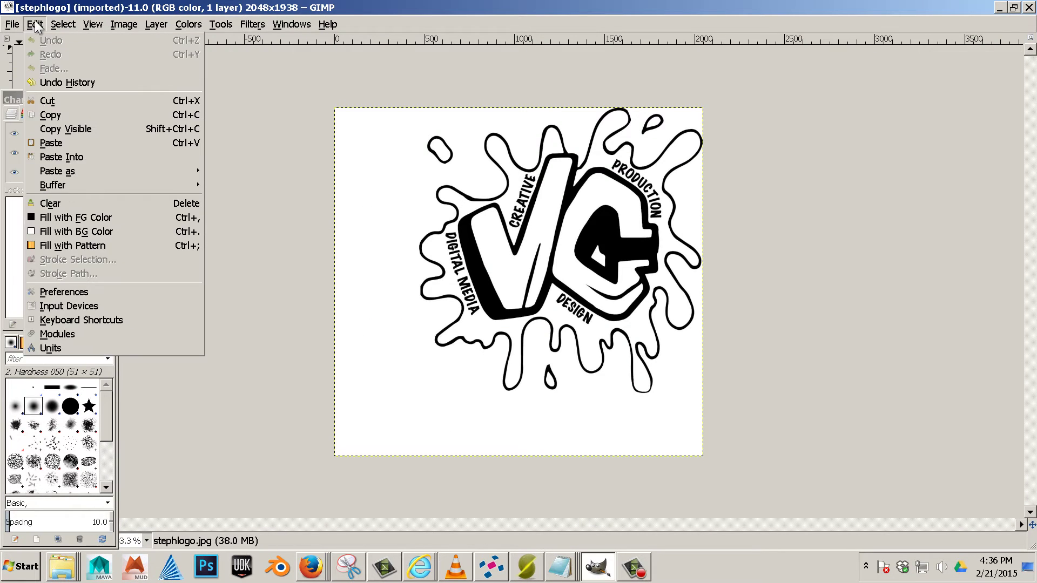
pyautogui.click(84, 291)
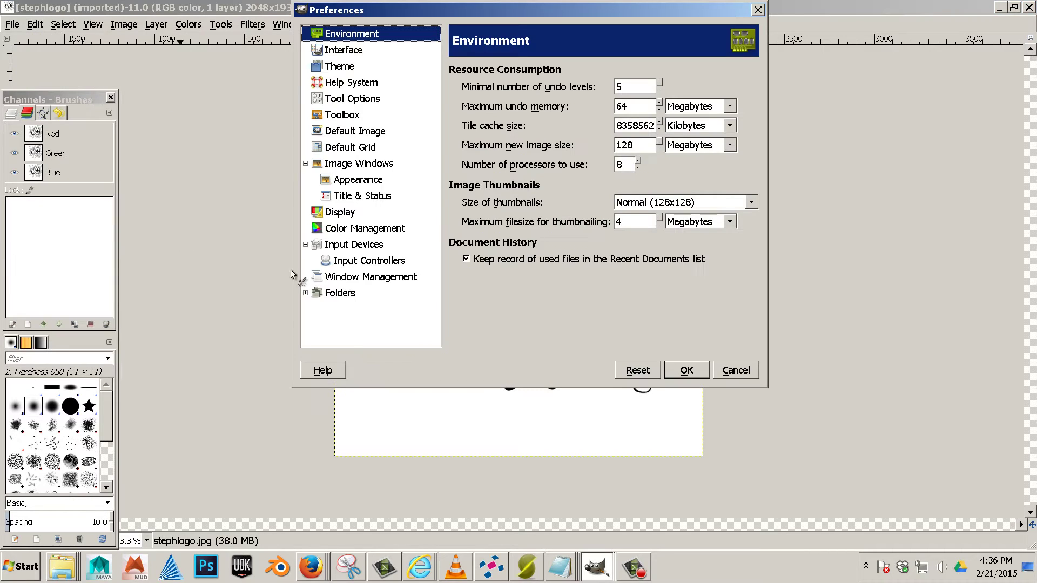
pyautogui.click(306, 293)
pyautogui.scroll(-3, 385, 282)
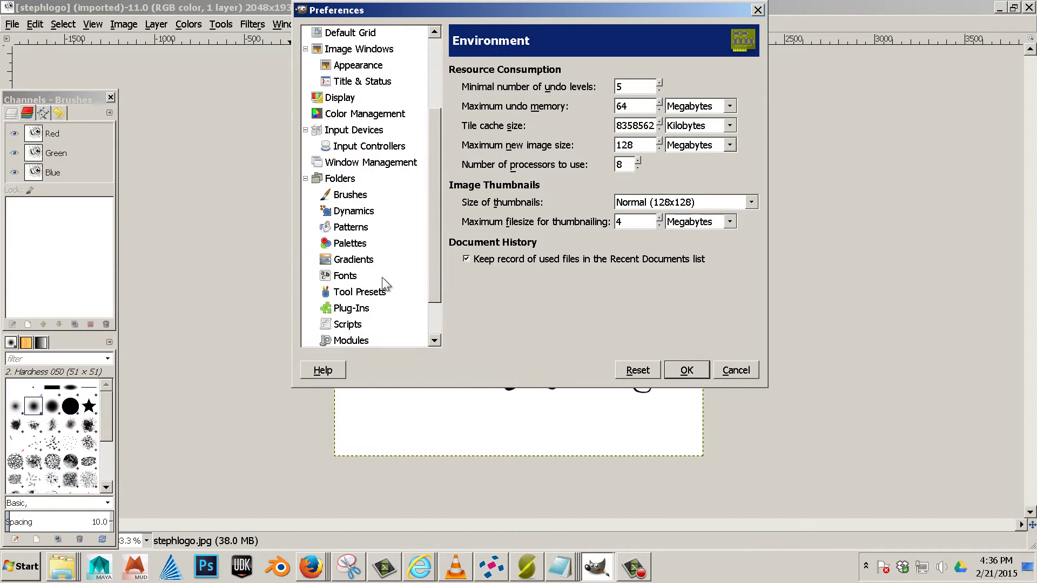
pyautogui.scroll(-2, 378, 275)
pyautogui.scroll(-1, 345, 274)
pyautogui.click(343, 273)
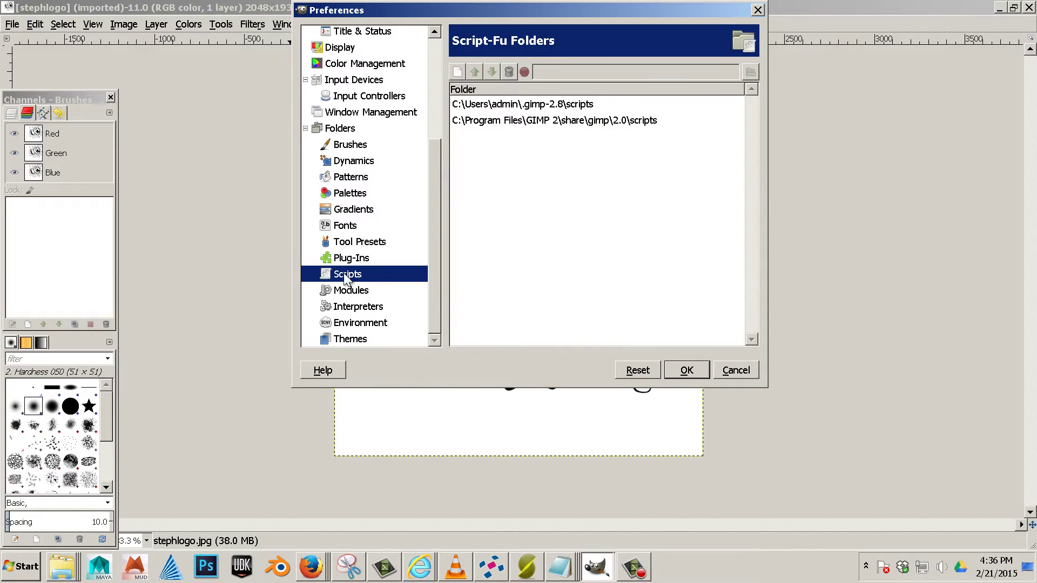
pyautogui.click(355, 262)
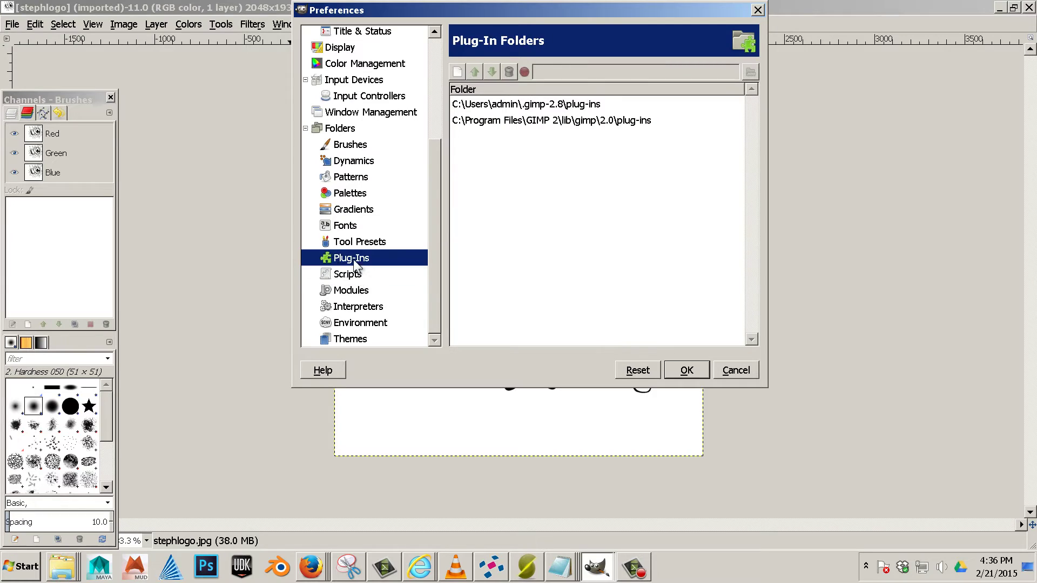
# Step: Copy the plug-in path C:\Users\admin\.gimp-2.8\plug-ins into the open Notepad document, replacing both existing URLs
pyautogui.click(601, 105)
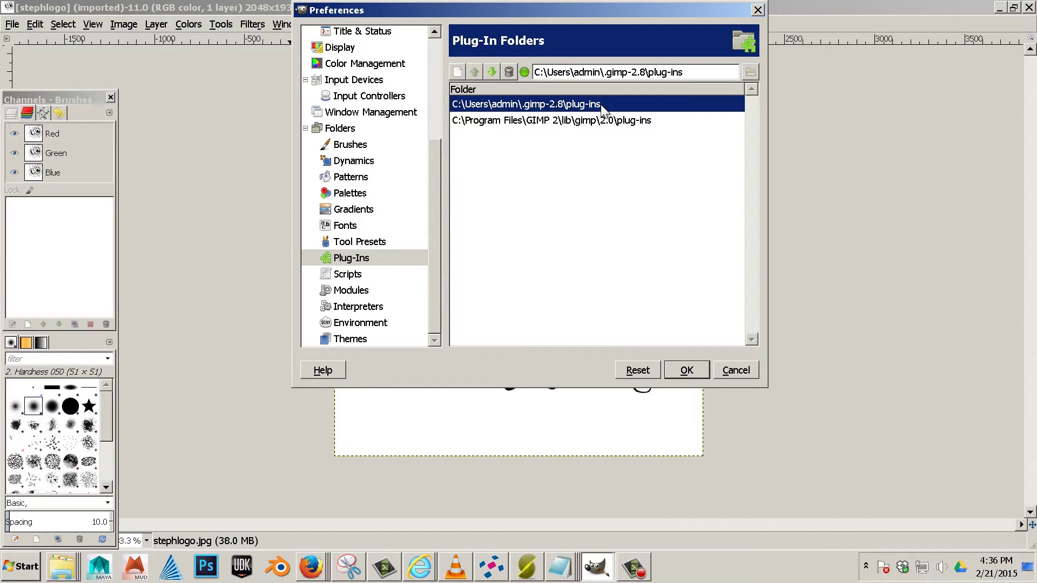
pyautogui.click(609, 71)
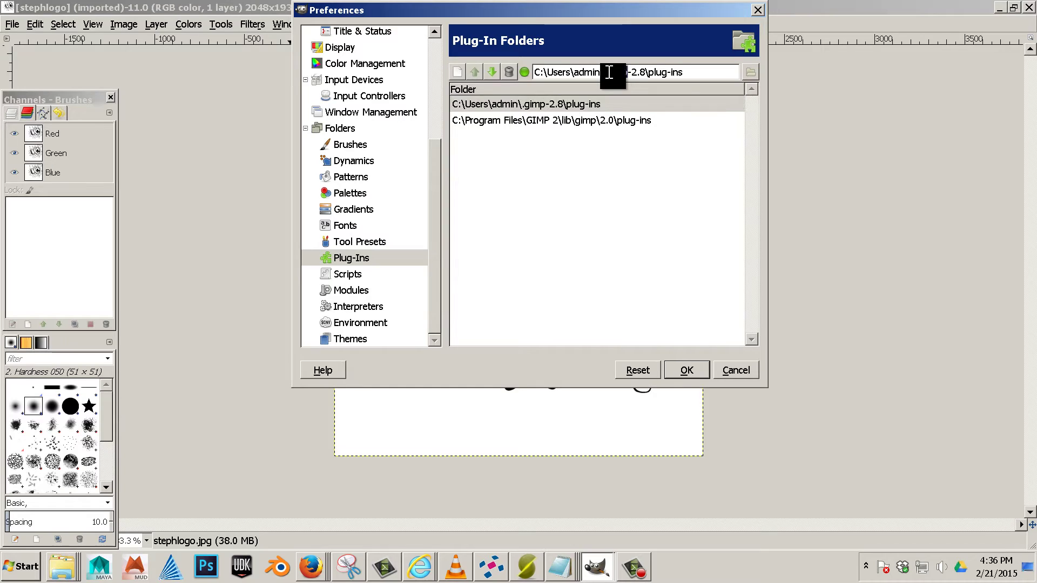
pyautogui.tripleClick(608, 72)
pyautogui.hotkey('ctrl', 'c')
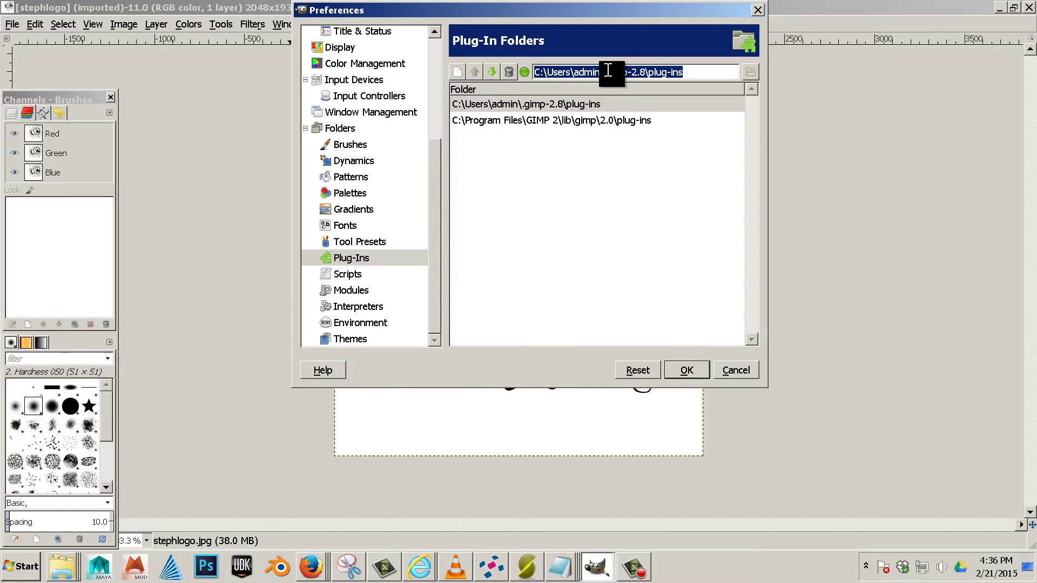
pyautogui.click(560, 566)
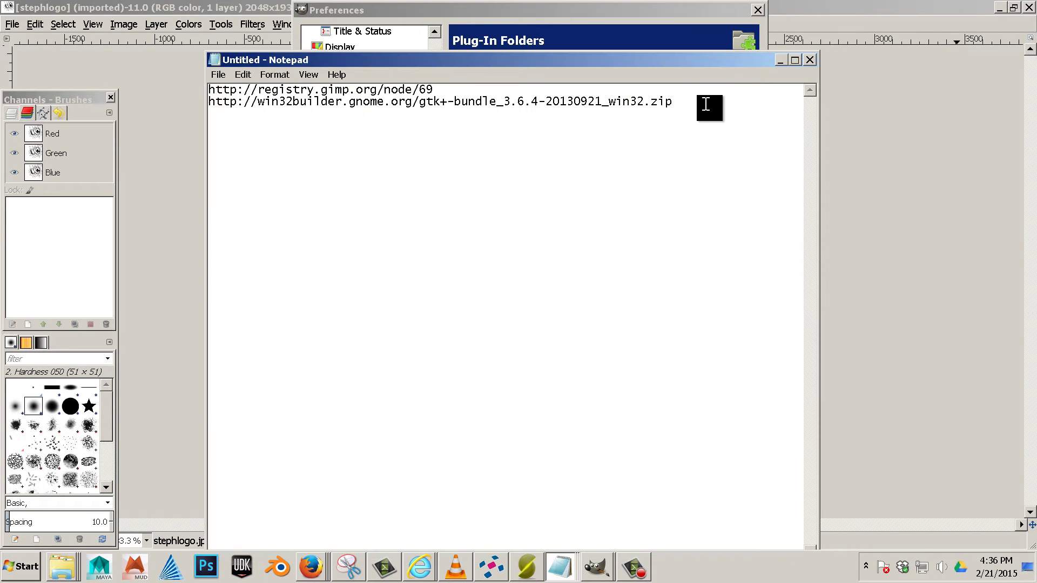
pyautogui.moveTo(706, 105); pyautogui.dragTo(121, 58)
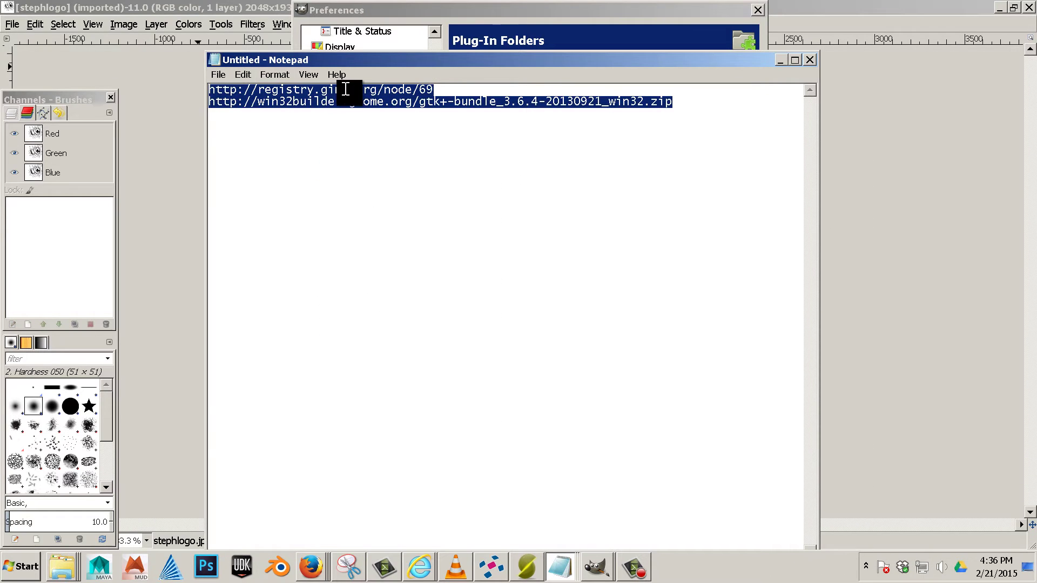
pyautogui.hotkey('ctrl', 'v')
# Step: Copy GIMP's second plug-in path, C:\Program Files\GIMP 2\lib\gimp\2.0\plug-ins, onto a new line in the Notepad document
pyautogui.click(550, 41)
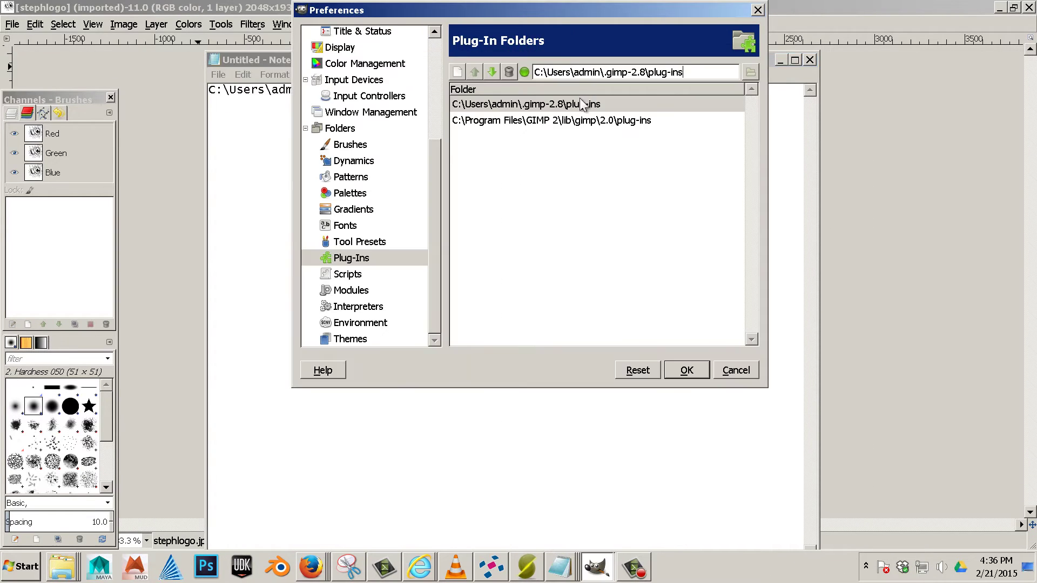
pyautogui.click(648, 121)
pyautogui.tripleClick(658, 74)
pyautogui.hotkey('ctrl', 'c')
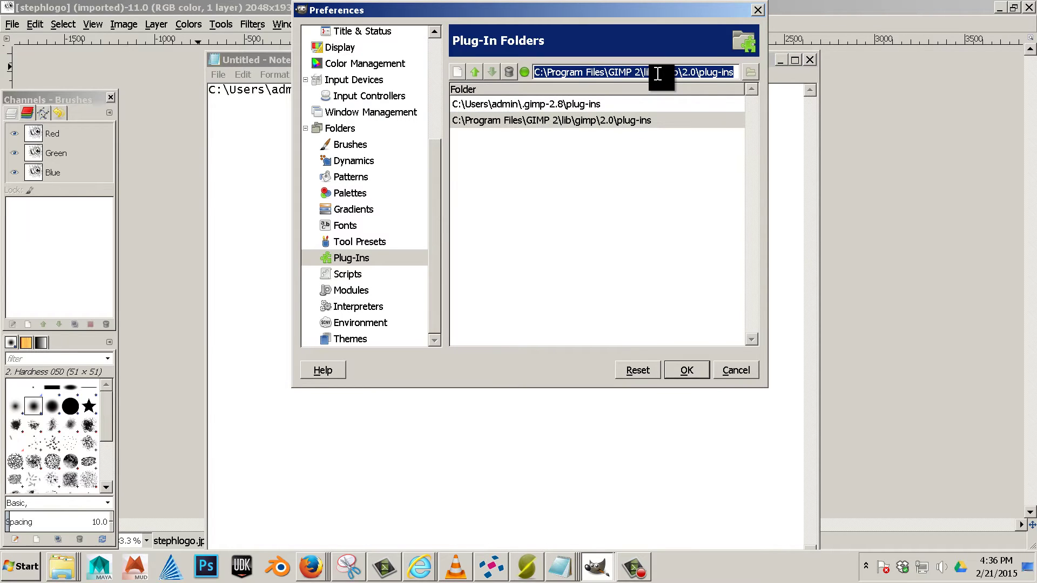
pyautogui.click(241, 197)
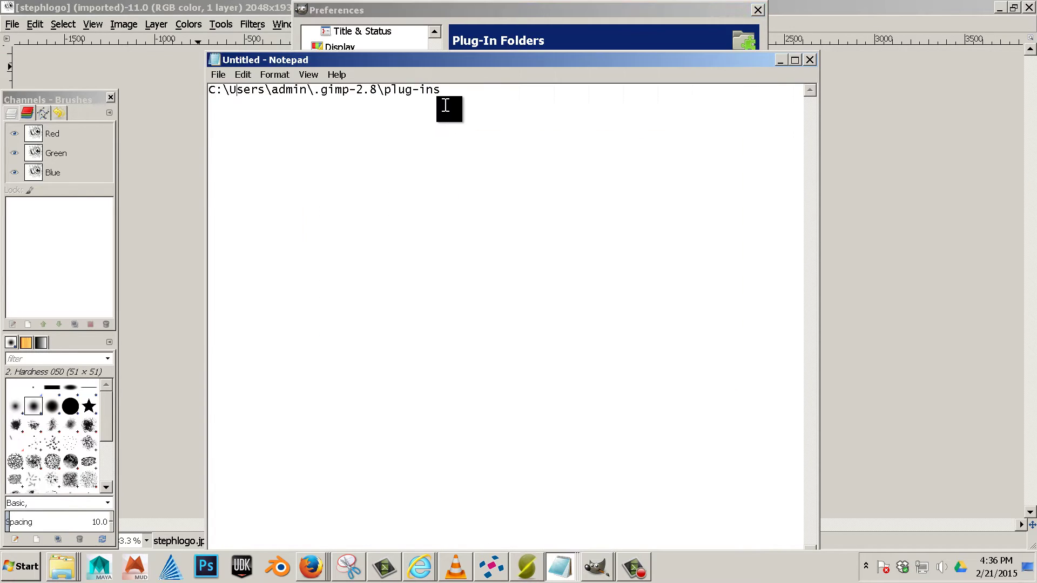
pyautogui.press('Return')
pyautogui.hotkey('ctrl', 'v')
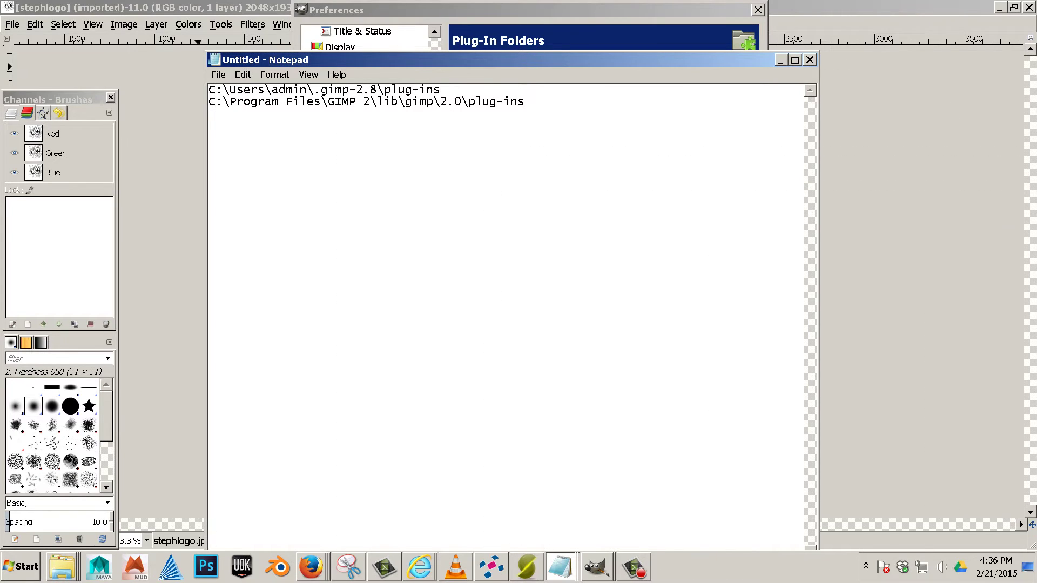
# Step: Switch to a new Windows Explorer window and show the contents of the Desktop folder
pyautogui.hotkey('alt', 'Tab')
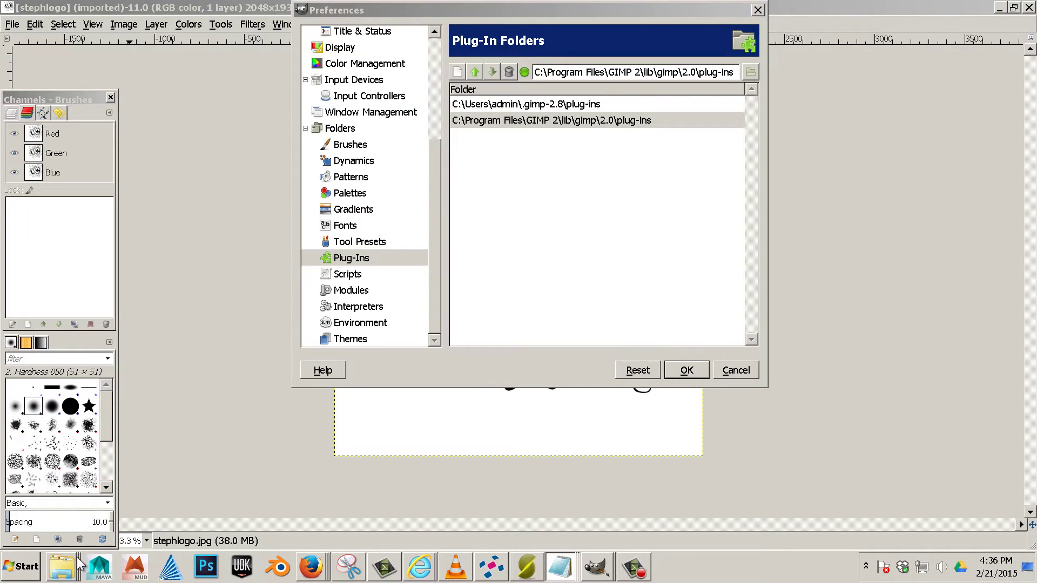
pyautogui.rightClick(61, 566)
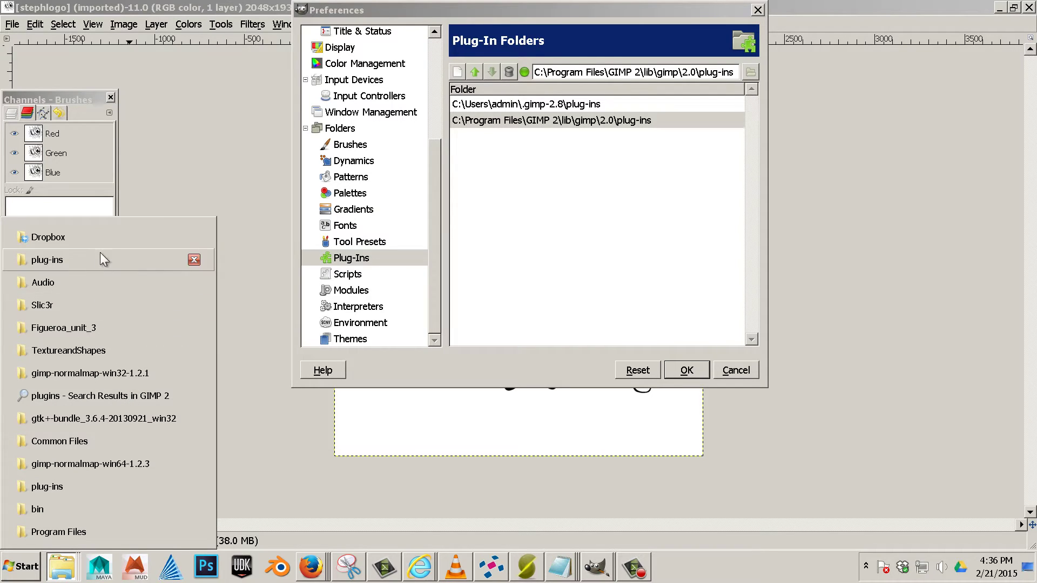
pyautogui.click(20, 566)
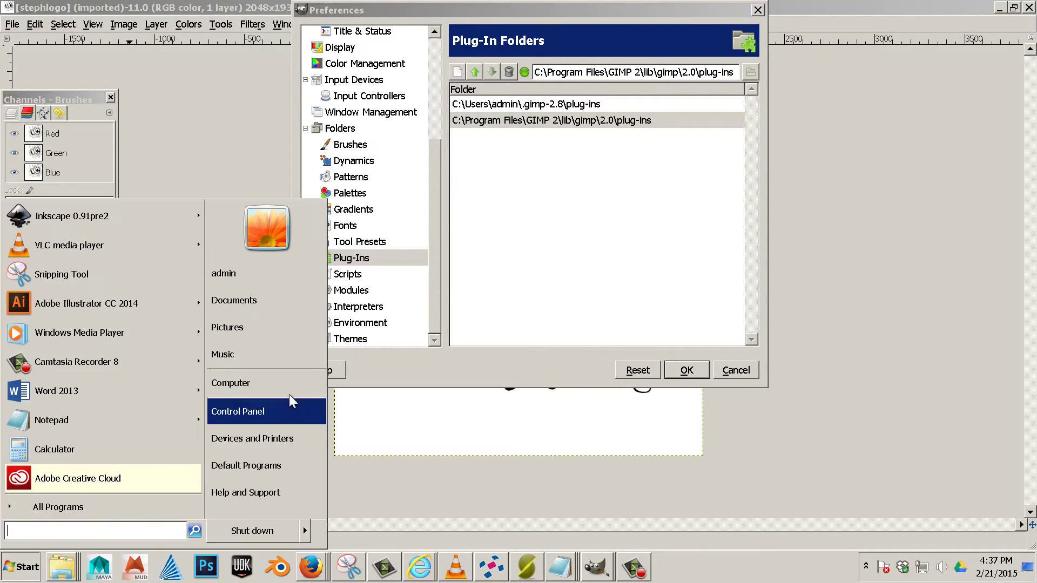
pyautogui.click(255, 382)
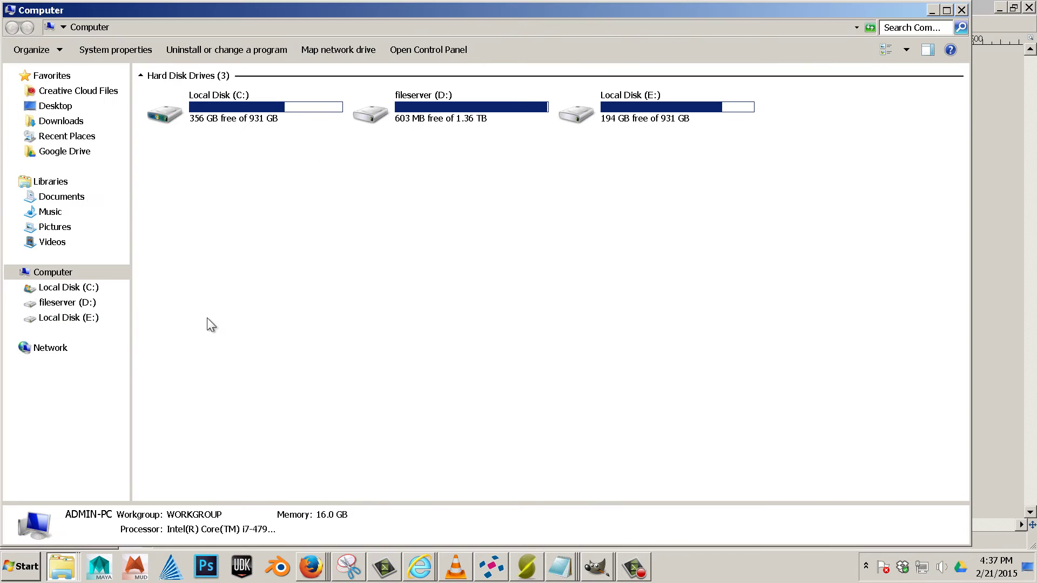
pyautogui.click(63, 106)
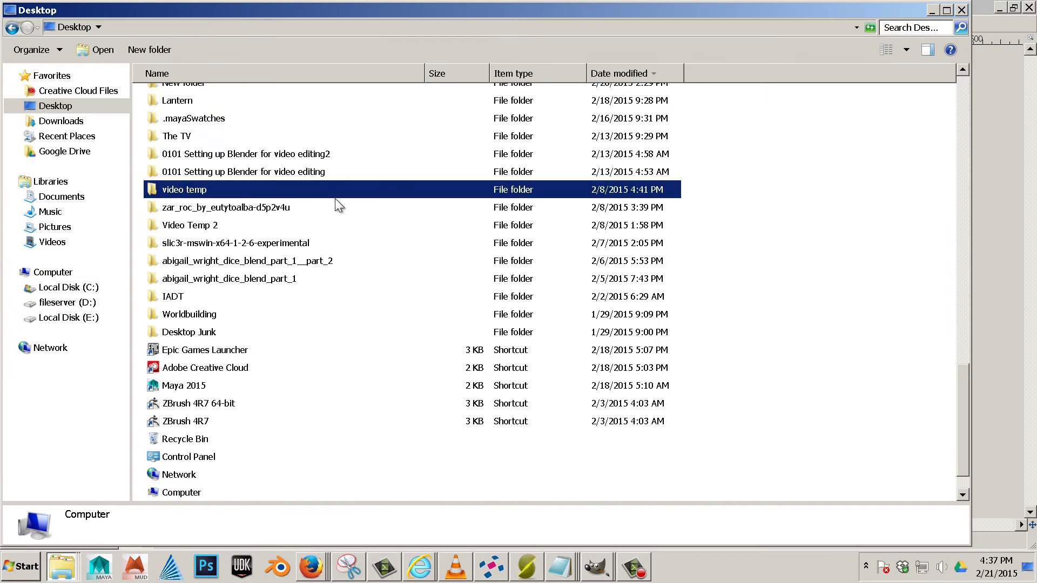
# Step: Extract gimp-normalmap-win64-1.2.3.zip on the Desktop into a folder of the same name, replacing all existing files
pyautogui.click(334, 198)
pyautogui.scroll(13, 329, 227)
pyautogui.scroll(8, 324, 249)
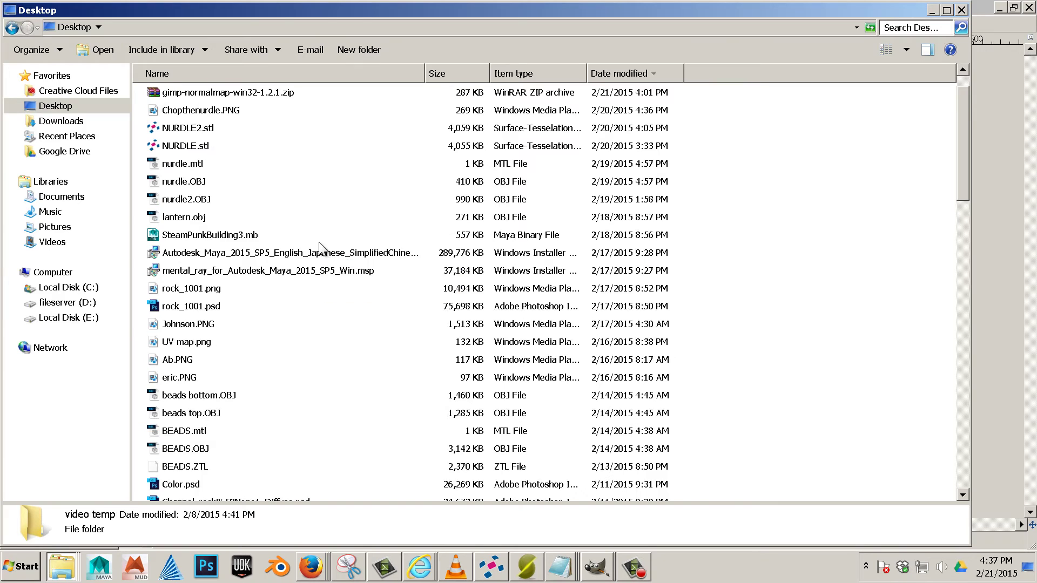
pyautogui.rightClick(229, 94)
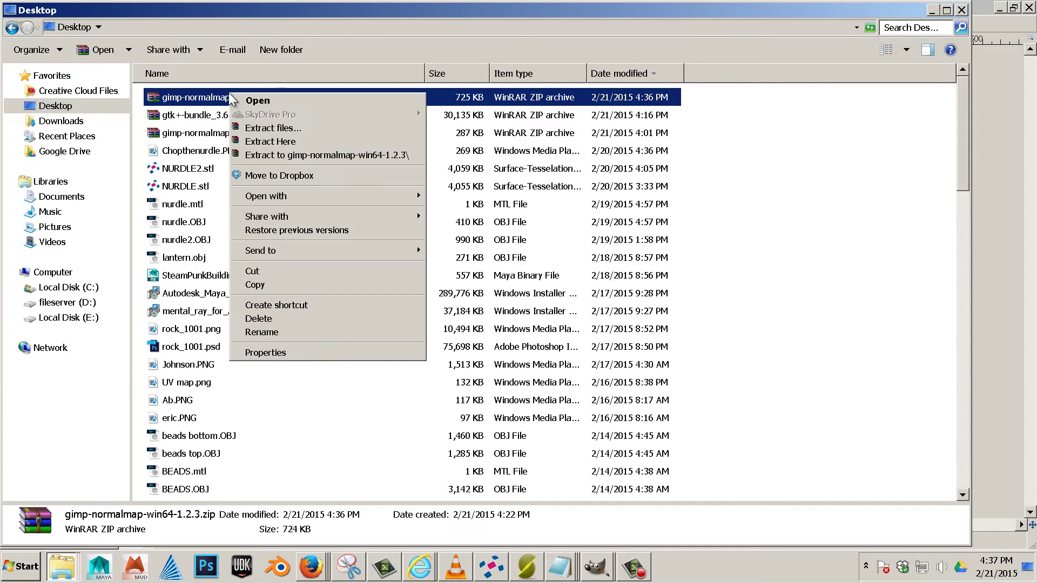
pyautogui.click(314, 160)
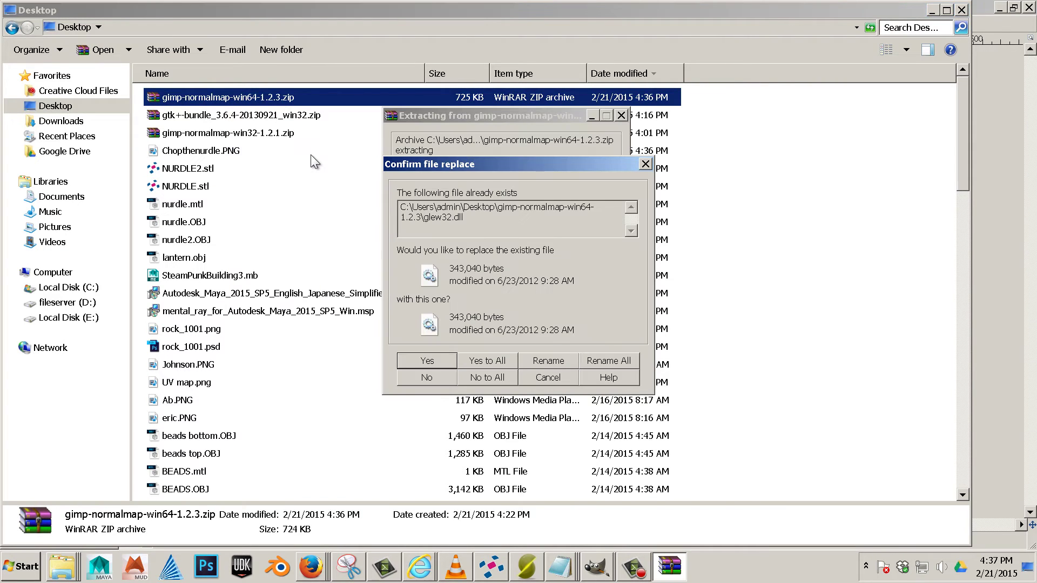
pyautogui.click(488, 365)
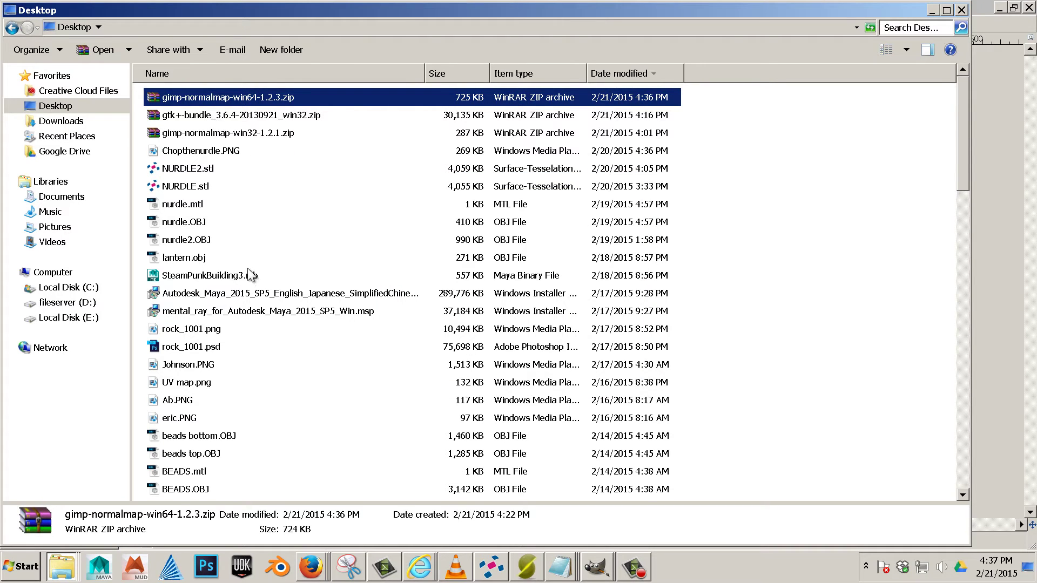
# Step: Open the extracted gimp-normalmap-win64-1.2.3 folder and its readme.txt, moving the readme window below the file list
pyautogui.scroll(-20, 251, 270)
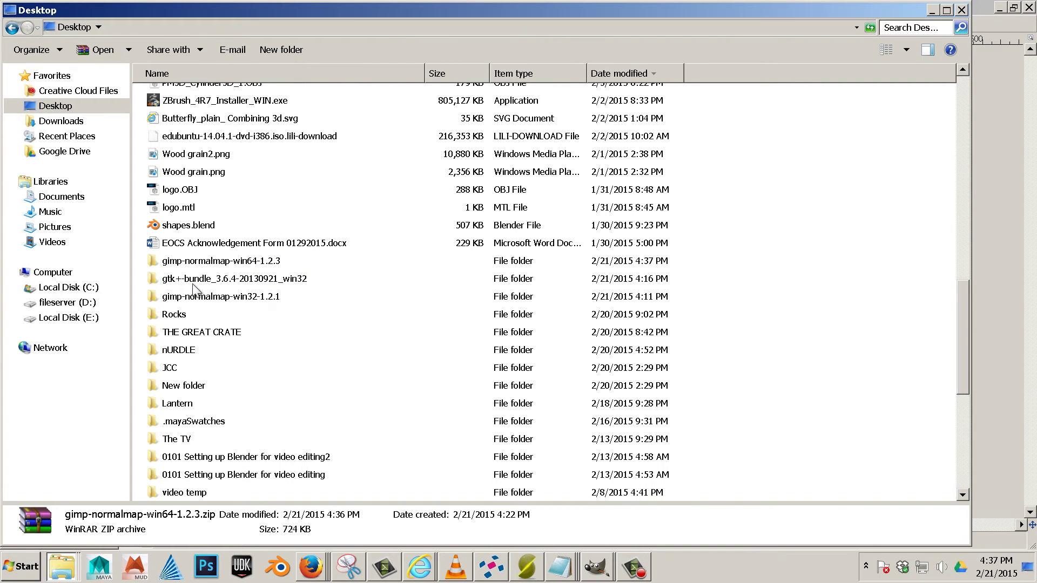
pyautogui.click(221, 264)
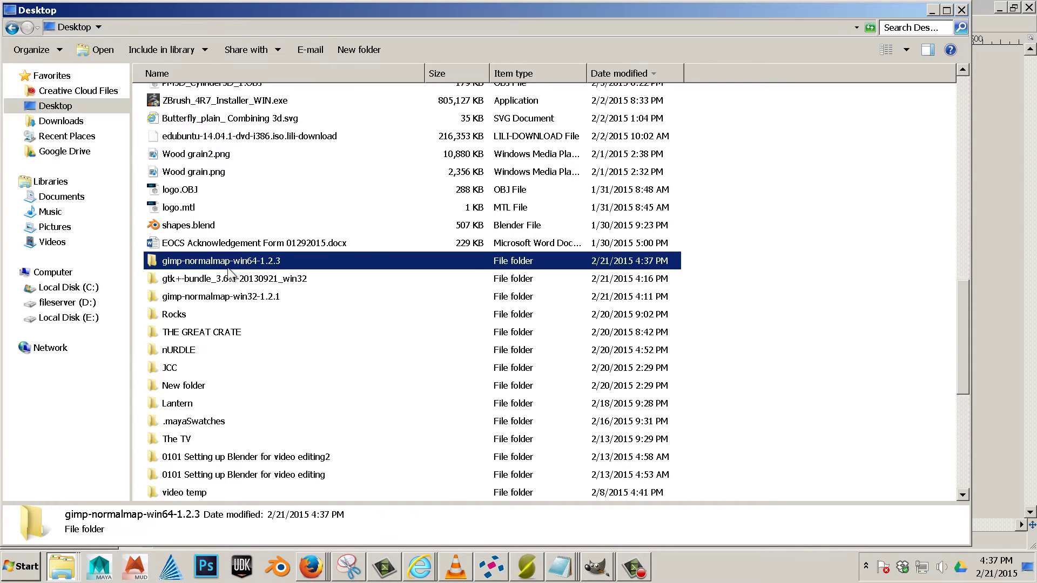
pyautogui.doubleClick(258, 262)
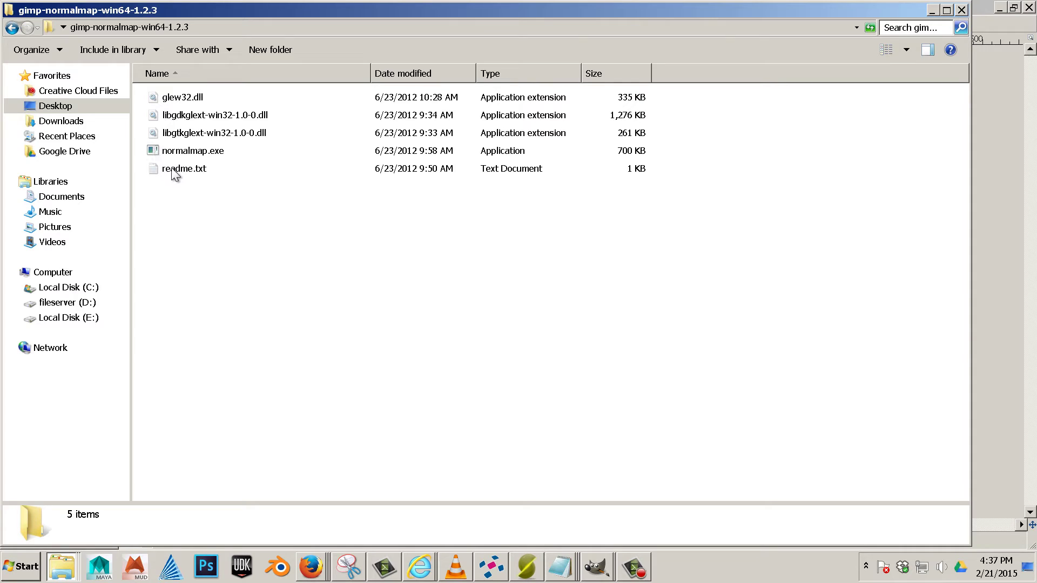
pyautogui.doubleClick(194, 173)
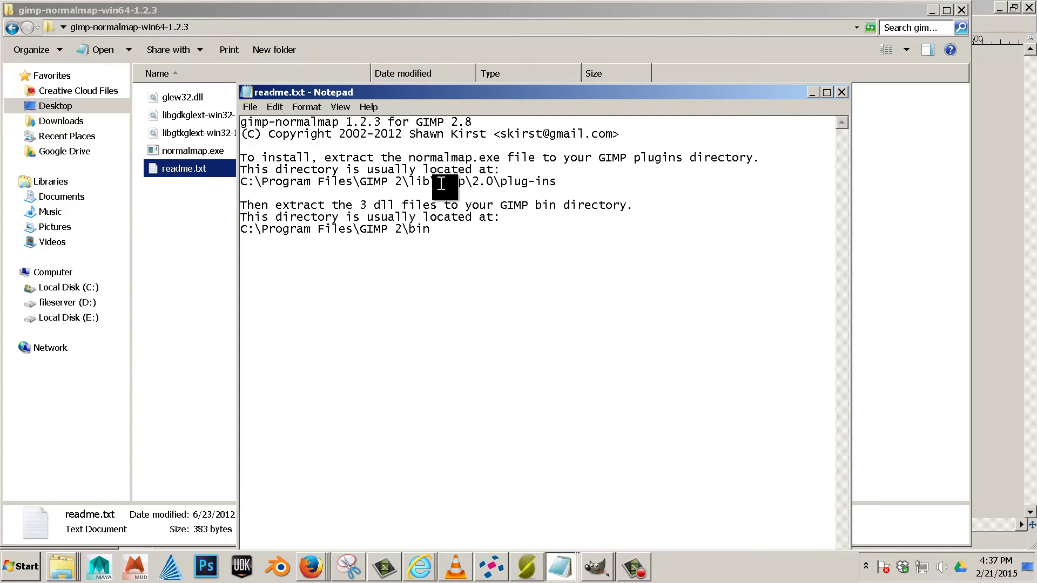
pyautogui.moveTo(369, 94); pyautogui.dragTo(289, 252)
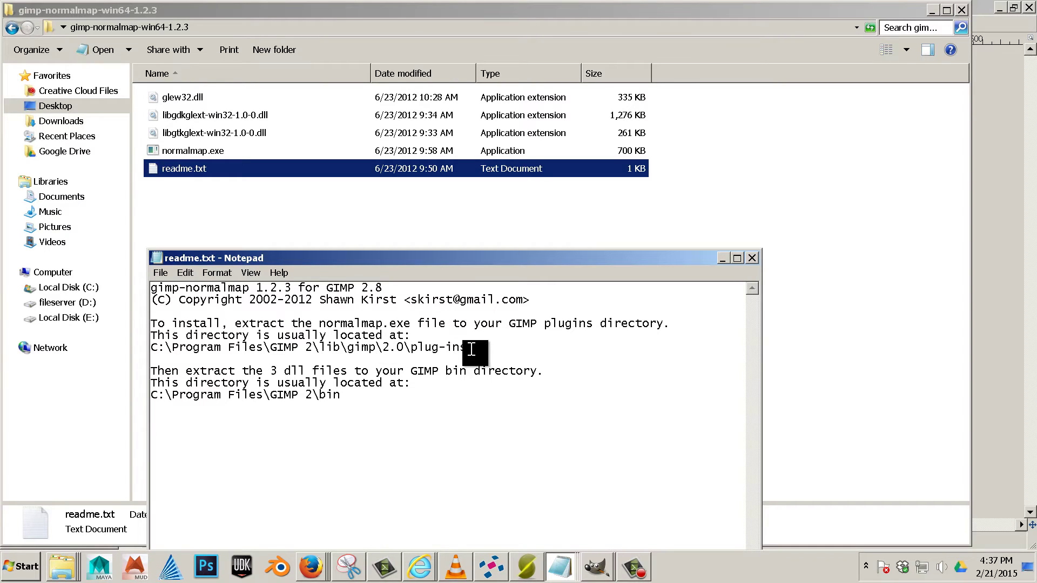
# Step: Copy the plug-ins path from the readme and place the untitled Notepad document below it to compare the paths
pyautogui.moveTo(471, 349); pyautogui.dragTo(143, 349)
pyautogui.rightClick(201, 348)
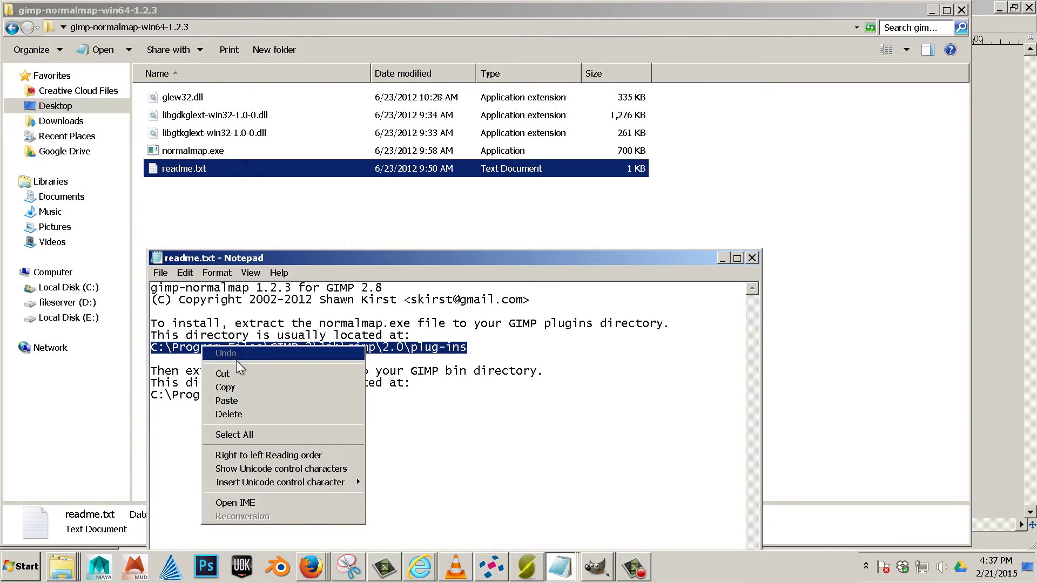
pyautogui.click(241, 387)
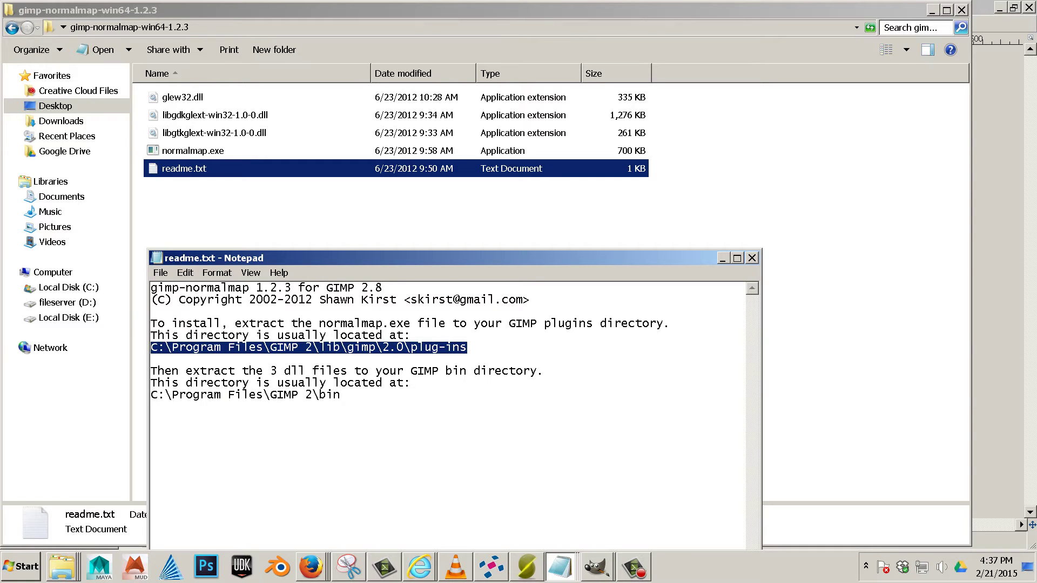
pyautogui.moveTo(1036, 197); pyautogui.dragTo(268, 261)
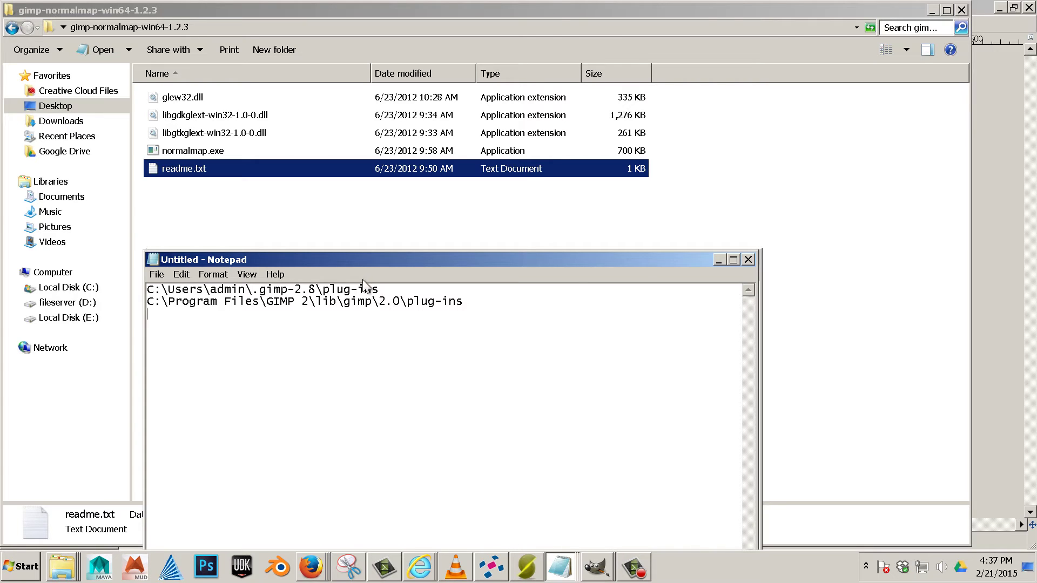
pyautogui.moveTo(374, 259); pyautogui.dragTo(354, 413)
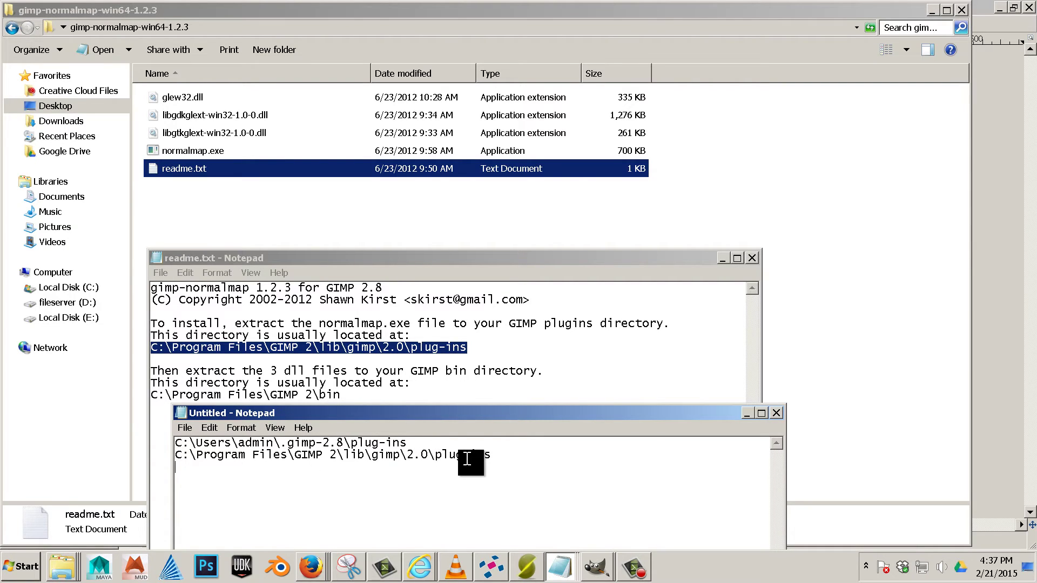
# Step: Copy the path C:\Program Files\GIMP 2\lib\gimp\2.0\plug-ins from the untitled Notepad document and open that folder in a new Explorer window
pyautogui.moveTo(491, 458); pyautogui.dragTo(174, 455)
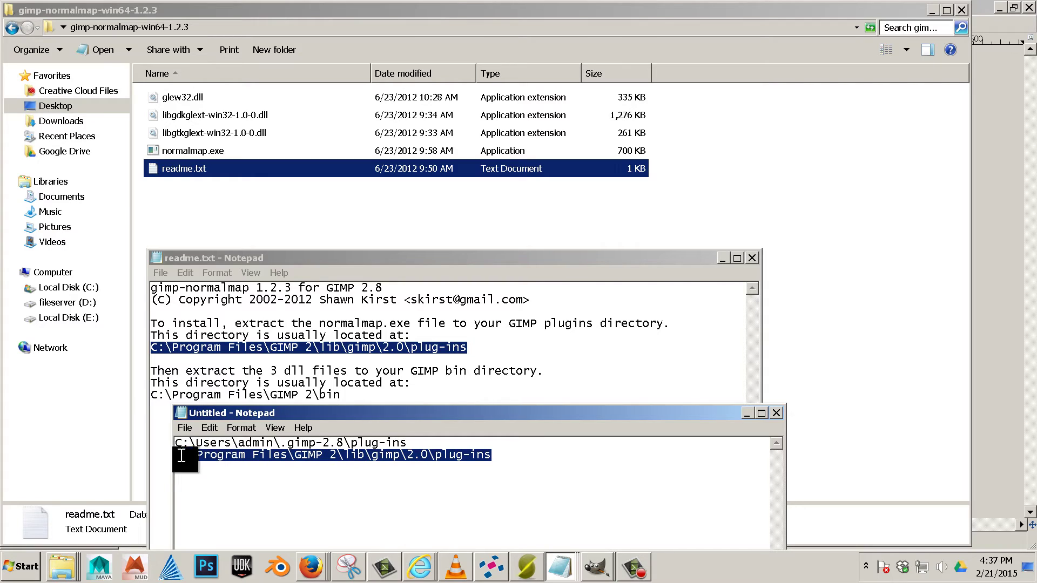
pyautogui.rightClick(208, 457)
pyautogui.click(243, 323)
pyautogui.click(21, 567)
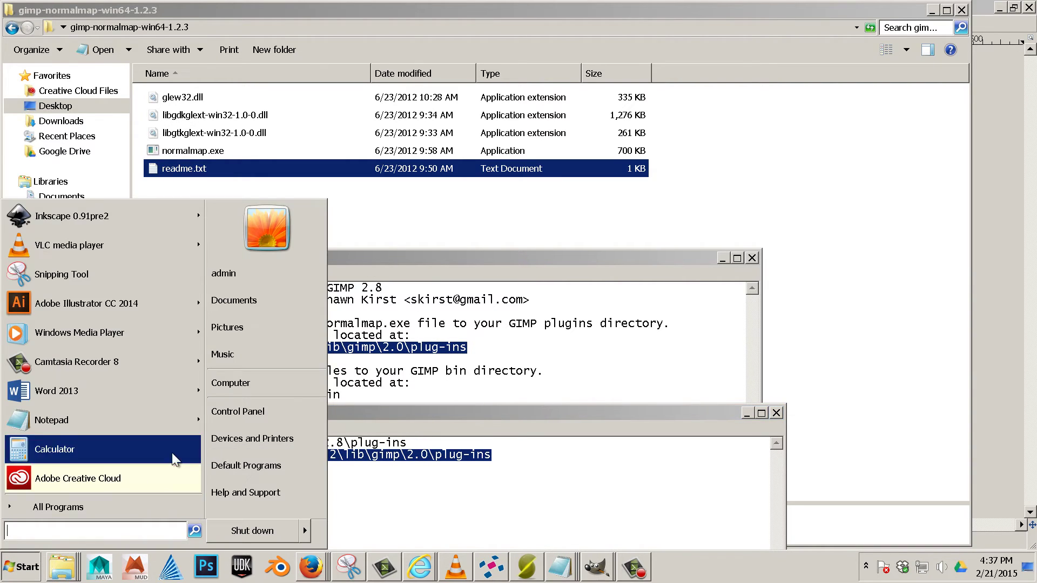
pyautogui.click(235, 384)
pyautogui.click(269, 28)
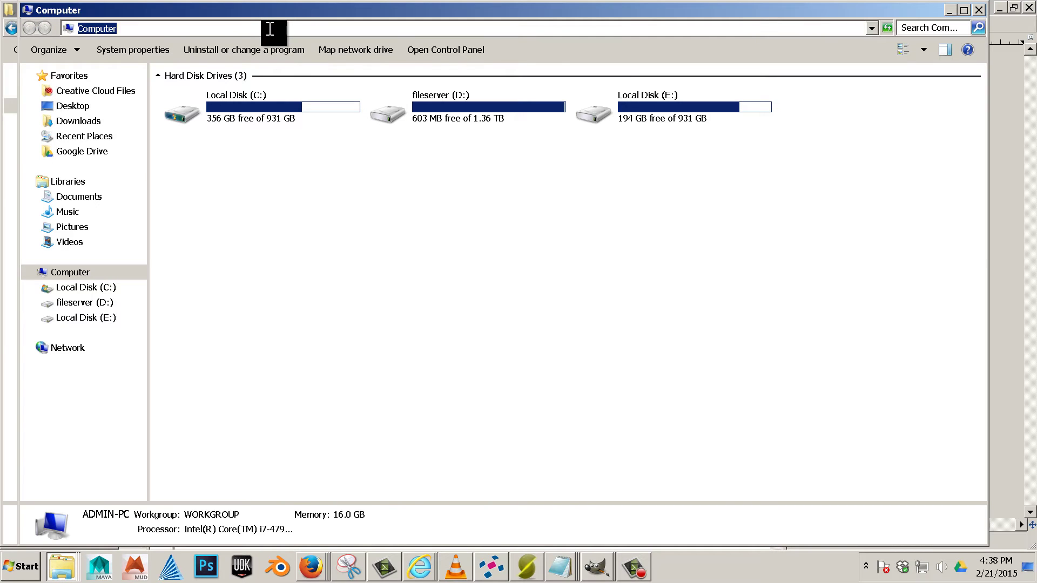
pyautogui.hotkey('ctrl', 'v')
pyautogui.press('Return')
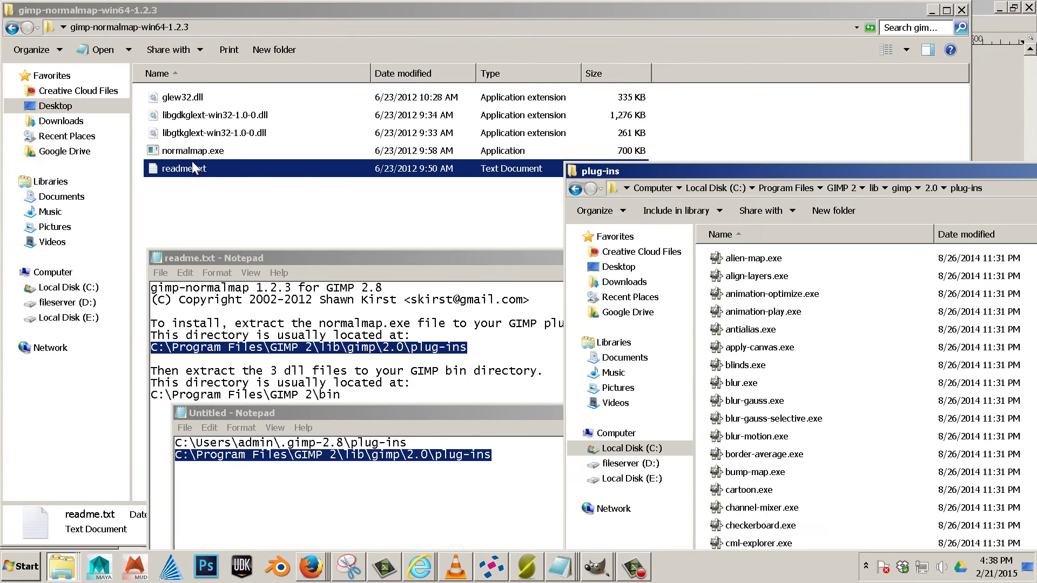
# Step: Copy normalmap.exe from the extracted folder into GIMP's plug-ins folder, replacing the existing file with administrator permission
pyautogui.click(189, 152)
pyautogui.rightClick(189, 152)
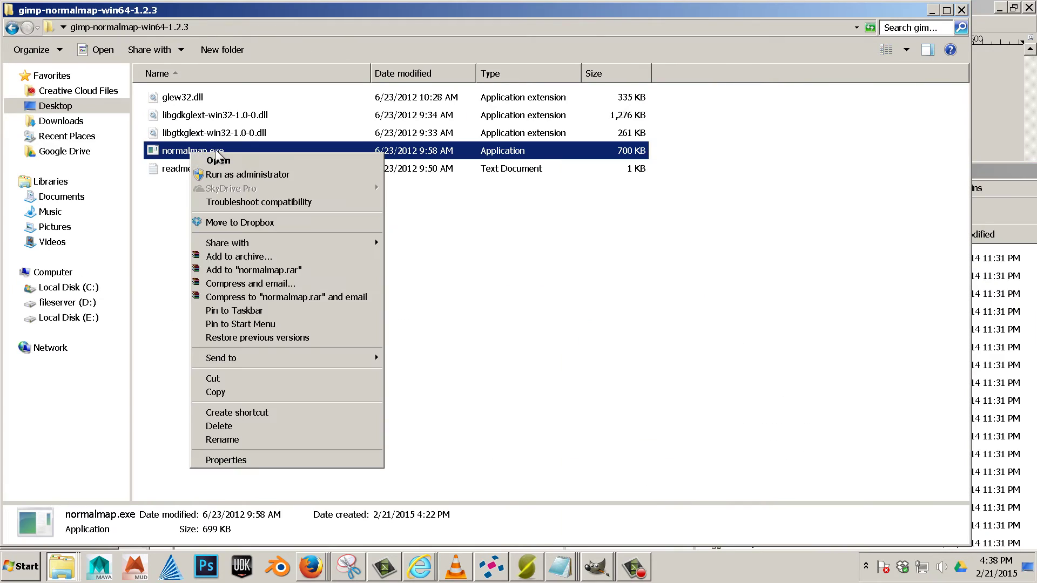
pyautogui.click(245, 392)
pyautogui.click(1003, 173)
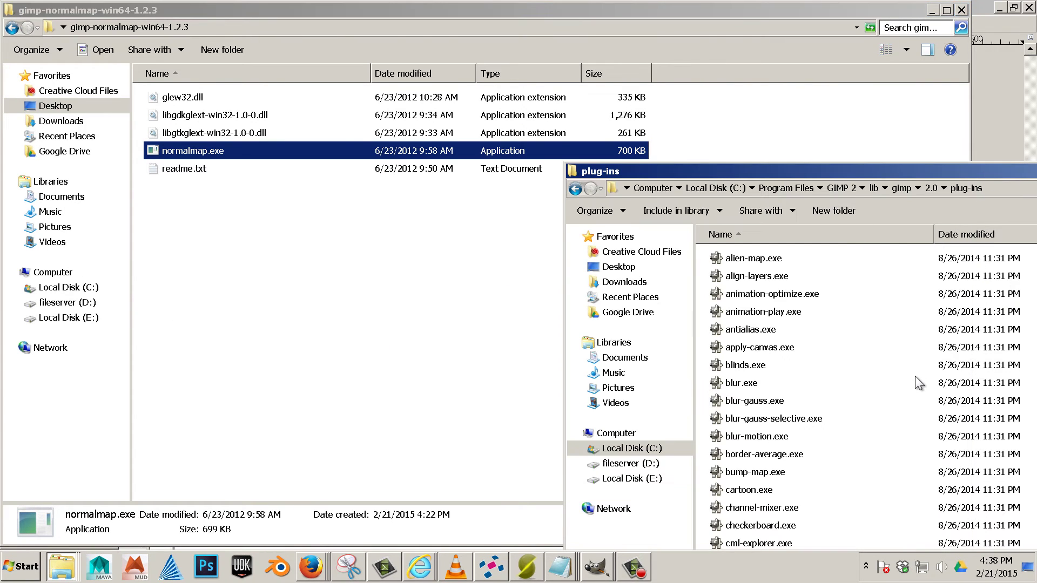
pyautogui.hotkey('ctrl', 'v')
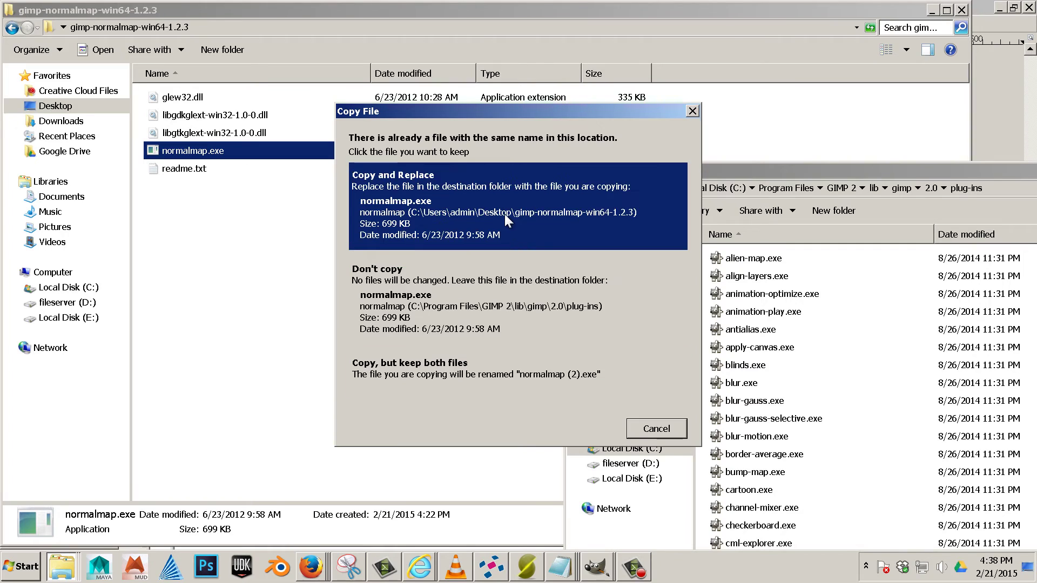
pyautogui.click(505, 214)
pyautogui.click(502, 336)
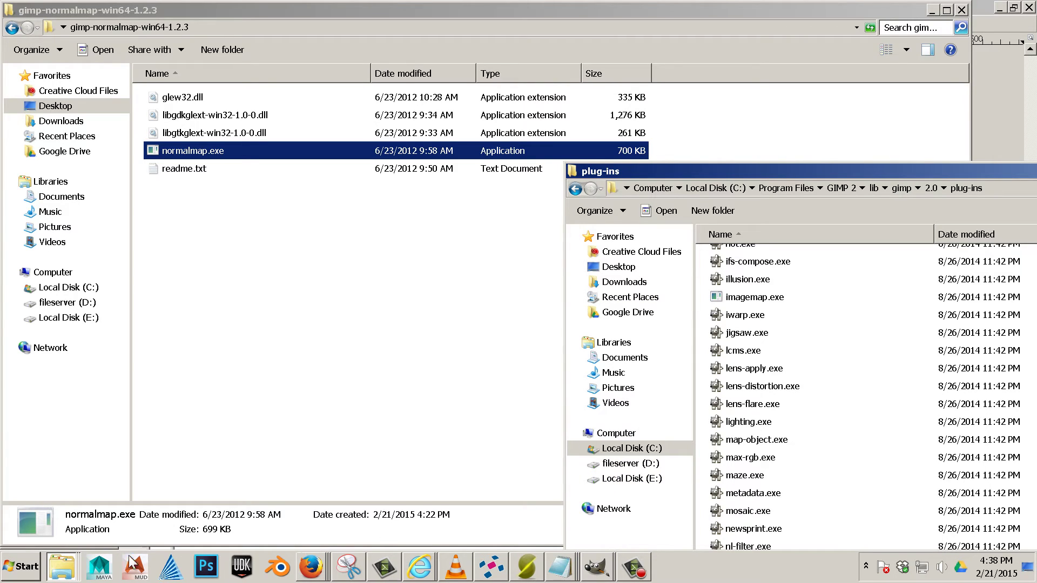
# Step: Compare the Program Files path in the untitled Notepad document with the full address of the open plug-ins folder
pyautogui.moveTo(547, 575)
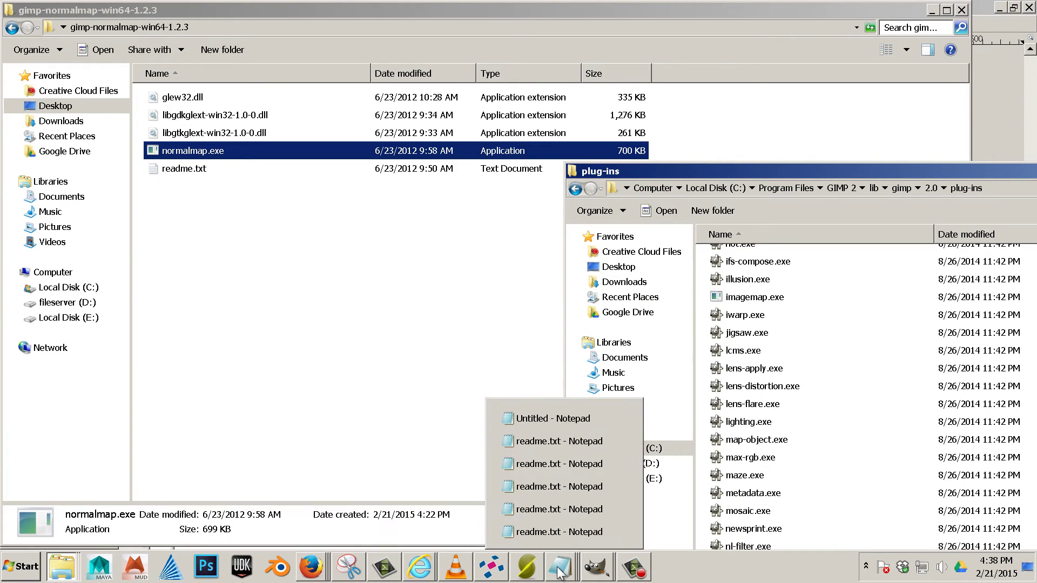
pyautogui.click(547, 416)
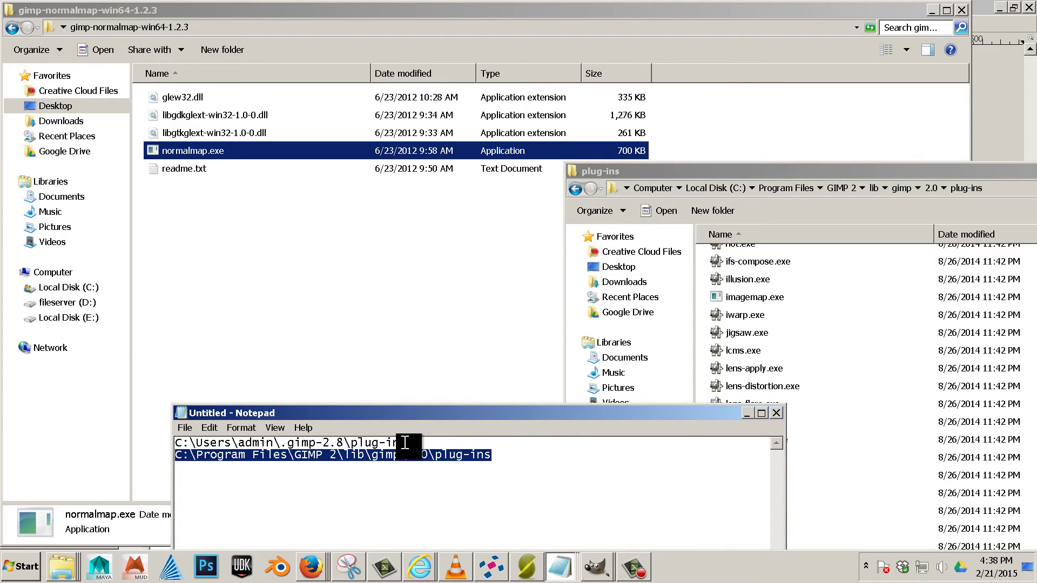
pyautogui.click(468, 455)
pyautogui.moveTo(512, 457); pyautogui.dragTo(167, 458)
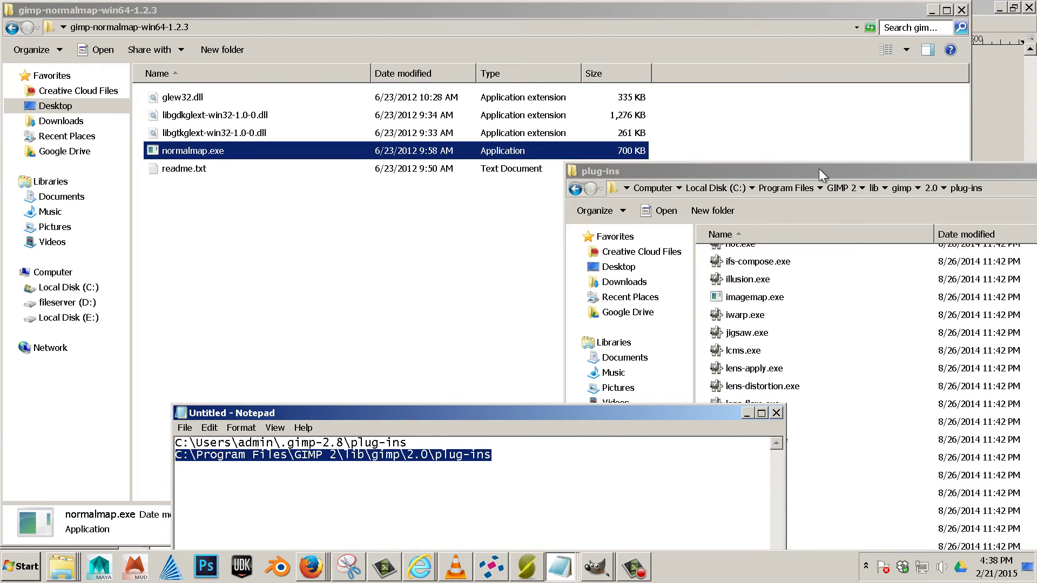
pyautogui.moveTo(819, 169); pyautogui.dragTo(490, 43)
pyautogui.click(694, 65)
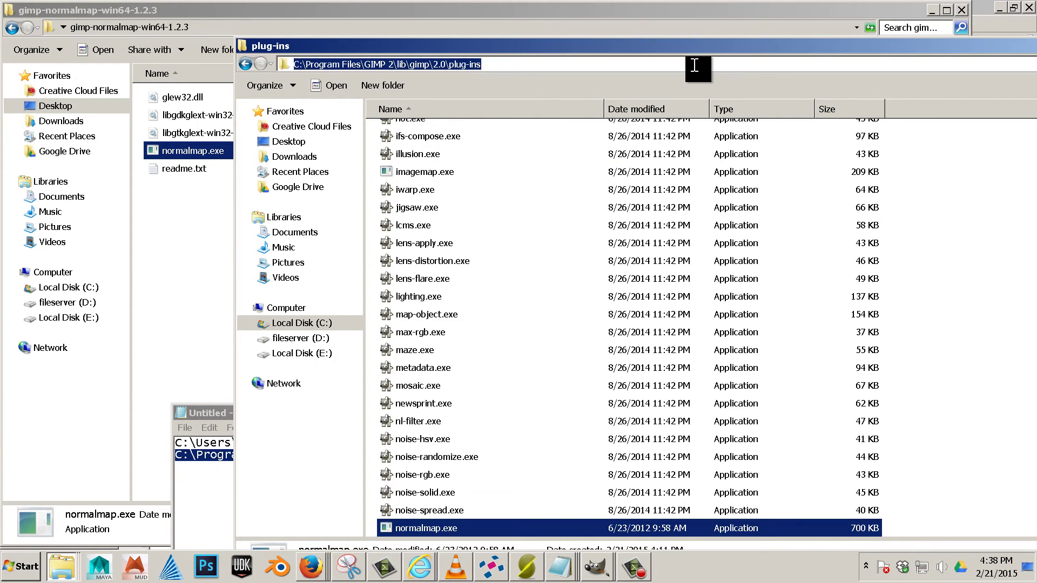
pyautogui.press('Escape')
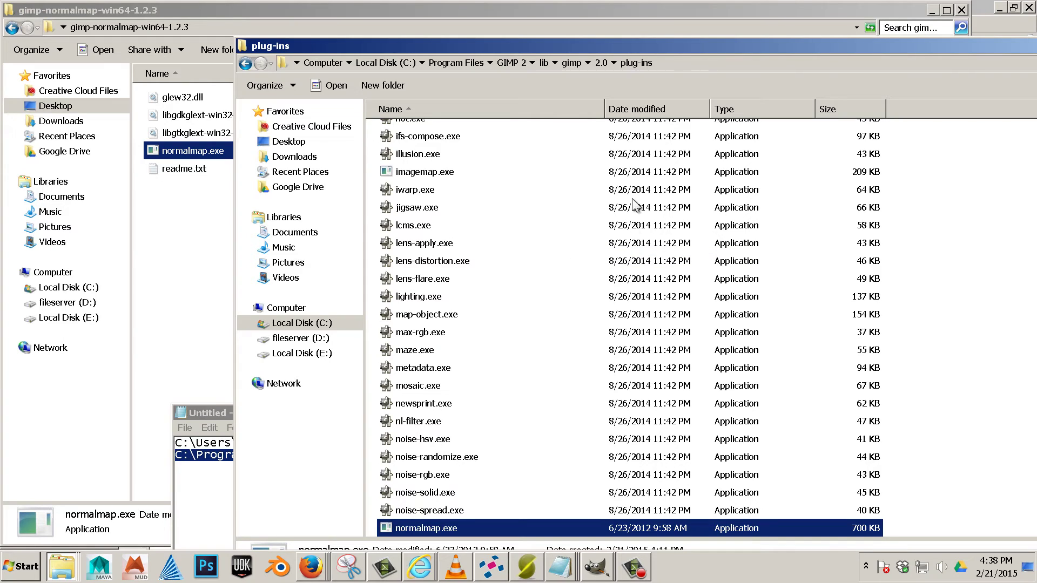
# Step: Copy normalmap.exe from the extracted folder into GIMP's plug-ins folder again, replacing the existing file with administrator permission
pyautogui.rightClick(945, 205)
pyautogui.click(939, 180)
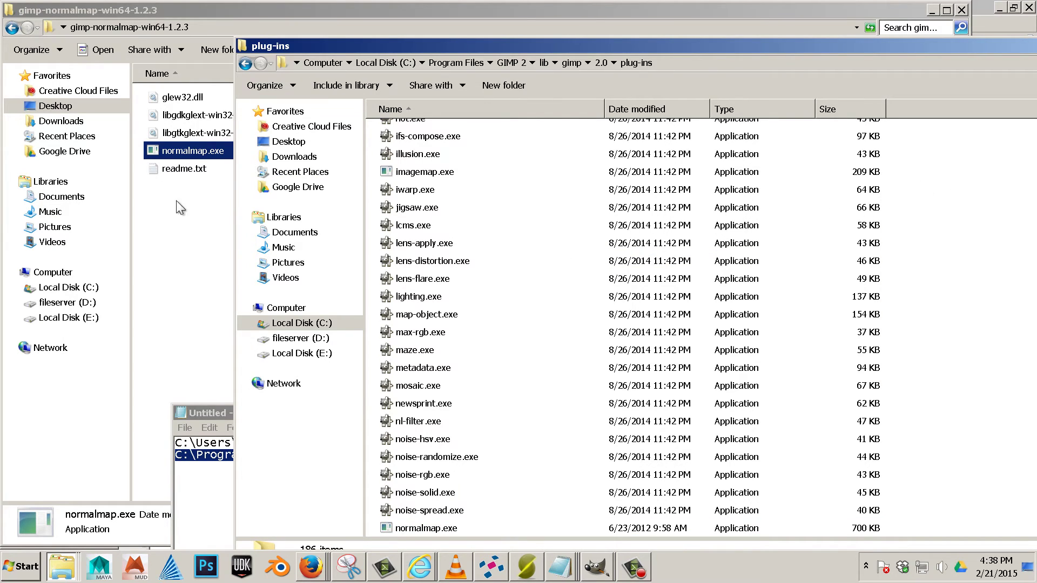
pyautogui.rightClick(193, 150)
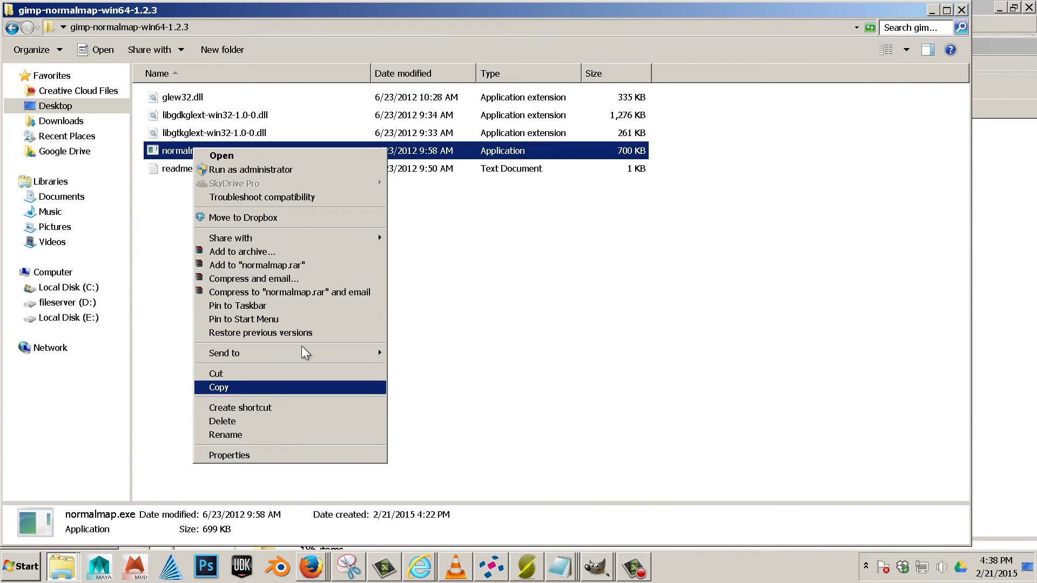
pyautogui.click(219, 387)
pyautogui.moveTo(896, 11); pyautogui.dragTo(551, 73)
pyautogui.click(956, 200)
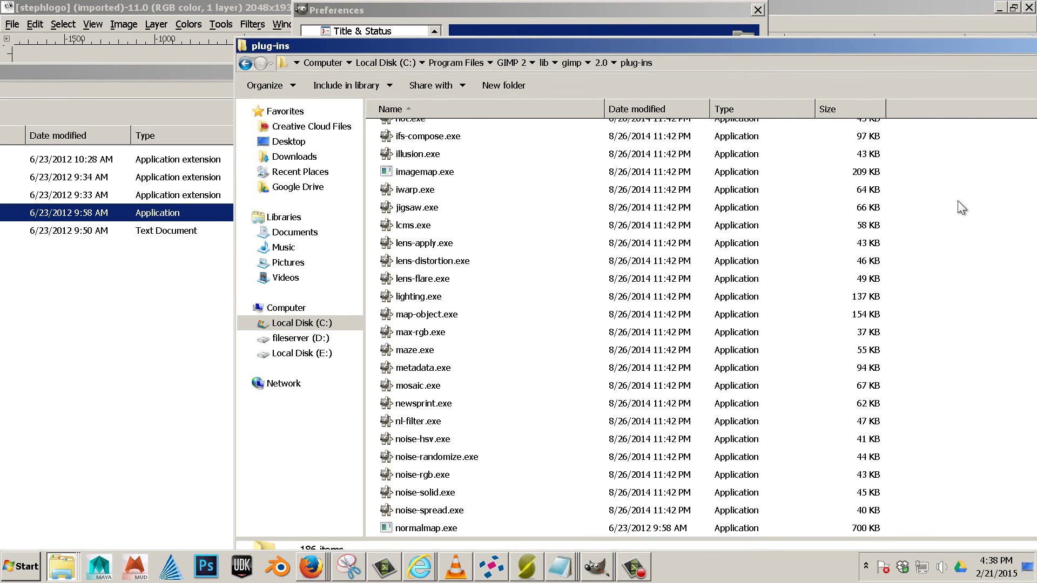
pyautogui.hotkey('ctrl', 'v')
pyautogui.click(504, 201)
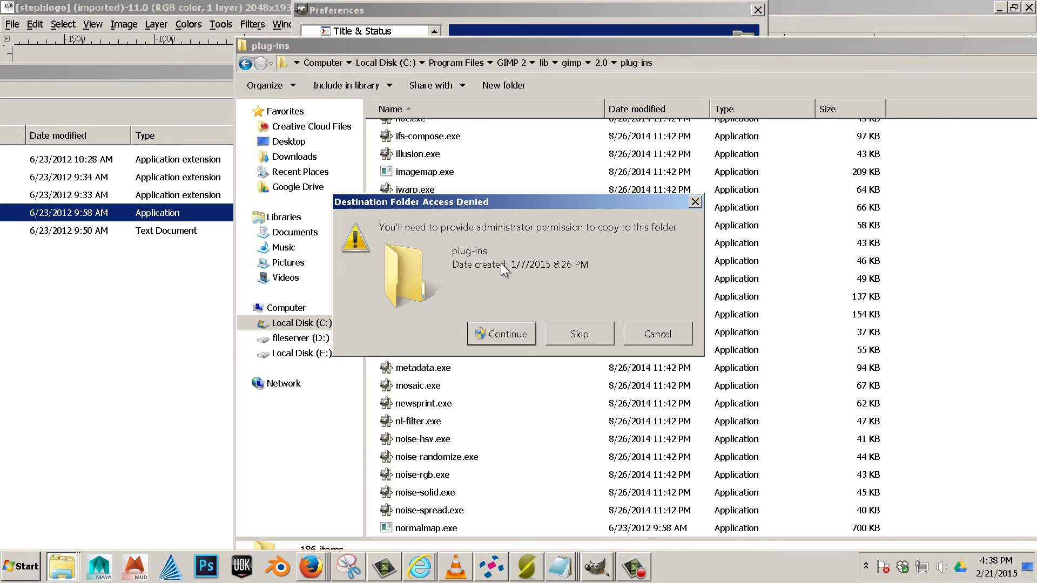
pyautogui.click(499, 333)
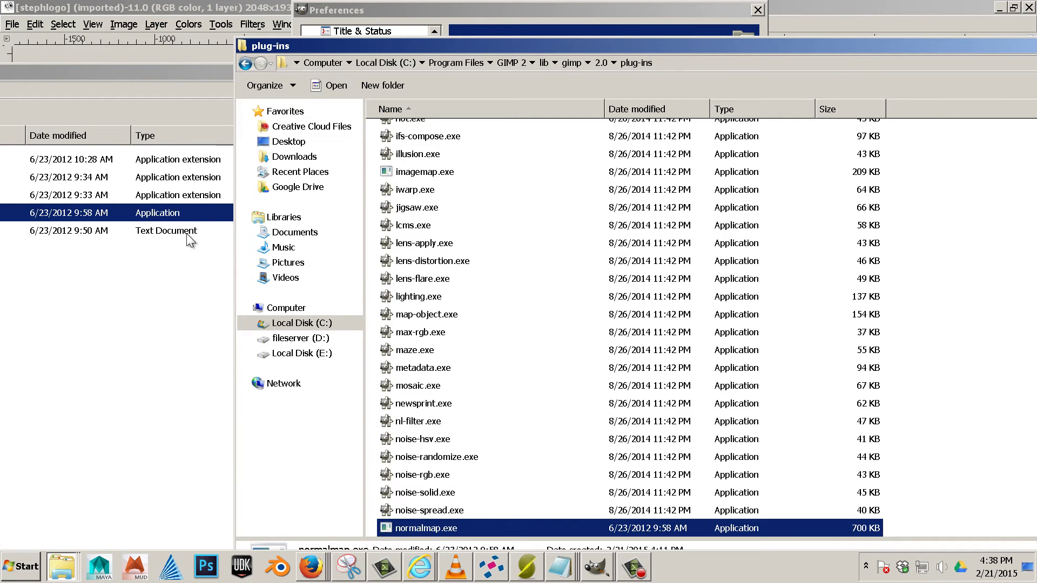
# Step: Rearrange the two Explorer windows and copy glew32.dll, libgdkglext-win32-1.0-0.dll and libgtkglext-win32-1.0-0.dll from the extracted folder
pyautogui.moveTo(332, 44); pyautogui.dragTo(445, 24)
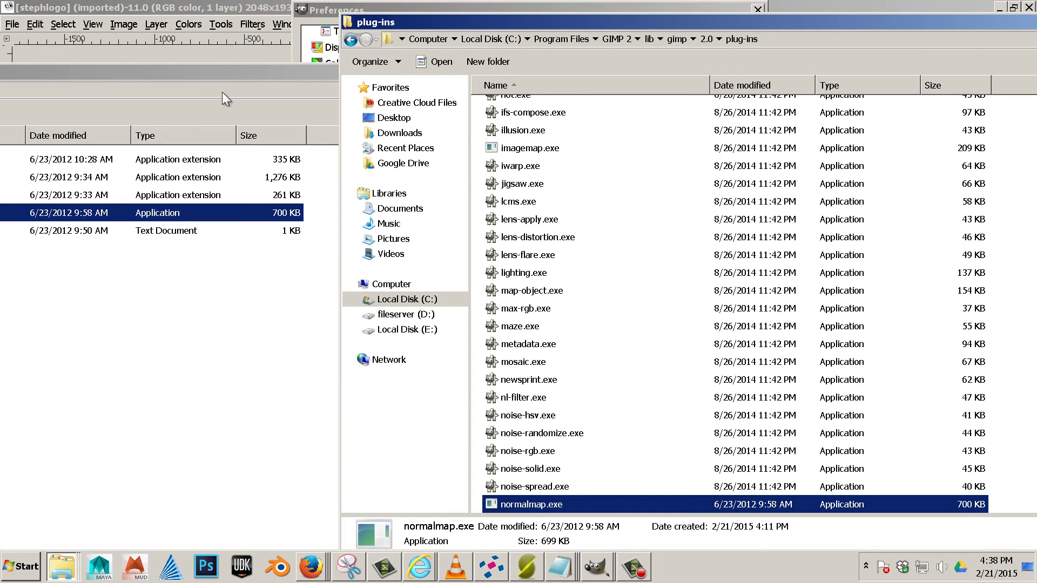
pyautogui.moveTo(193, 69); pyautogui.dragTo(470, 64)
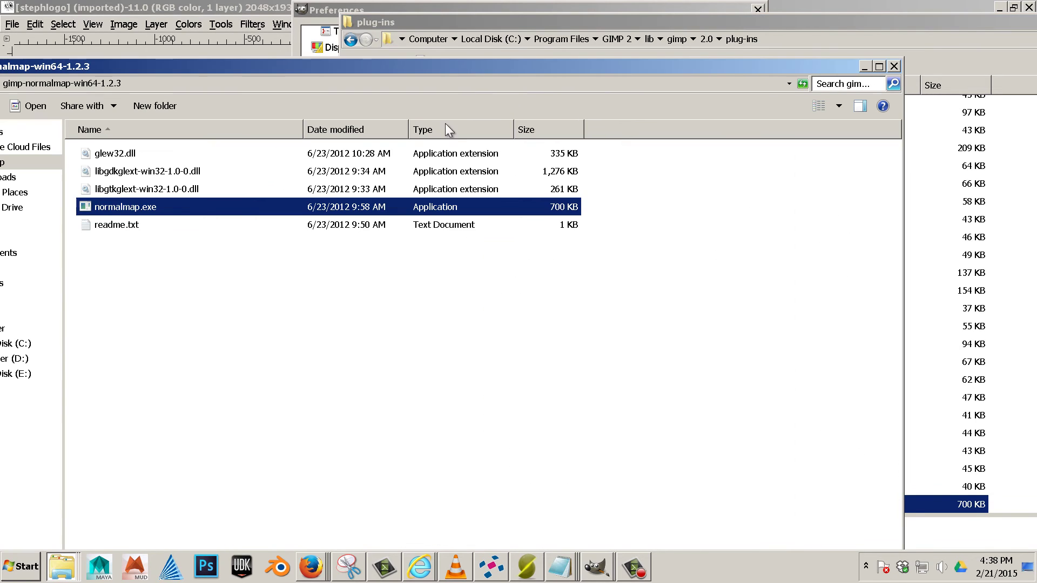
pyautogui.click(125, 158)
pyautogui.keyDown('shift'); pyautogui.click(129, 176); pyautogui.keyUp('shift')
pyautogui.keyDown('shift'); pyautogui.click(131, 189); pyautogui.keyUp('shift')
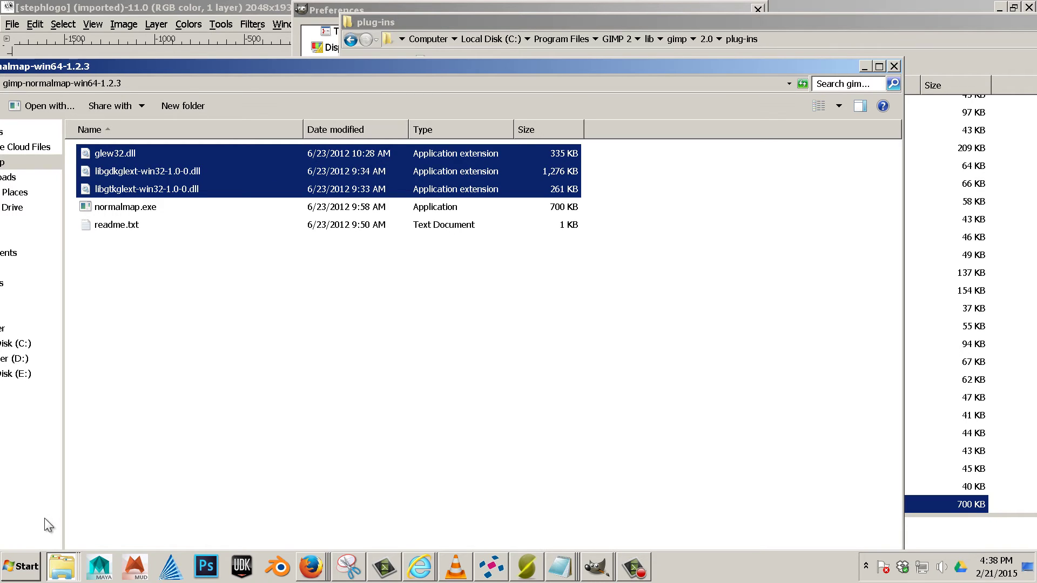
pyautogui.rightClick(124, 176)
pyautogui.click(225, 335)
# Step: Paste the three copied DLL files into C:\Program Files\GIMP 2\bin, replacing the existing files with administrator permission
pyautogui.click(886, 43)
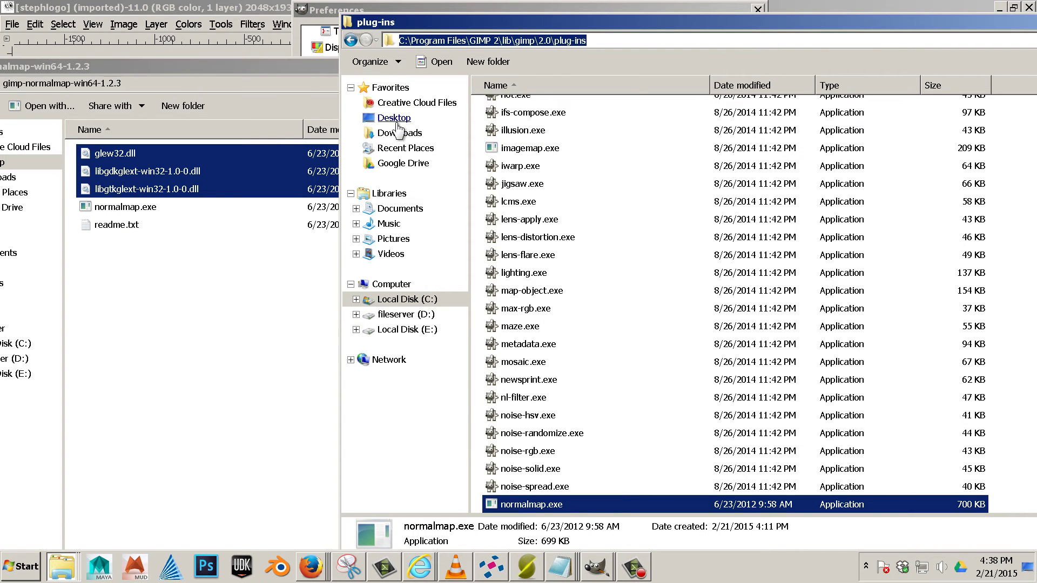
pyautogui.click(408, 303)
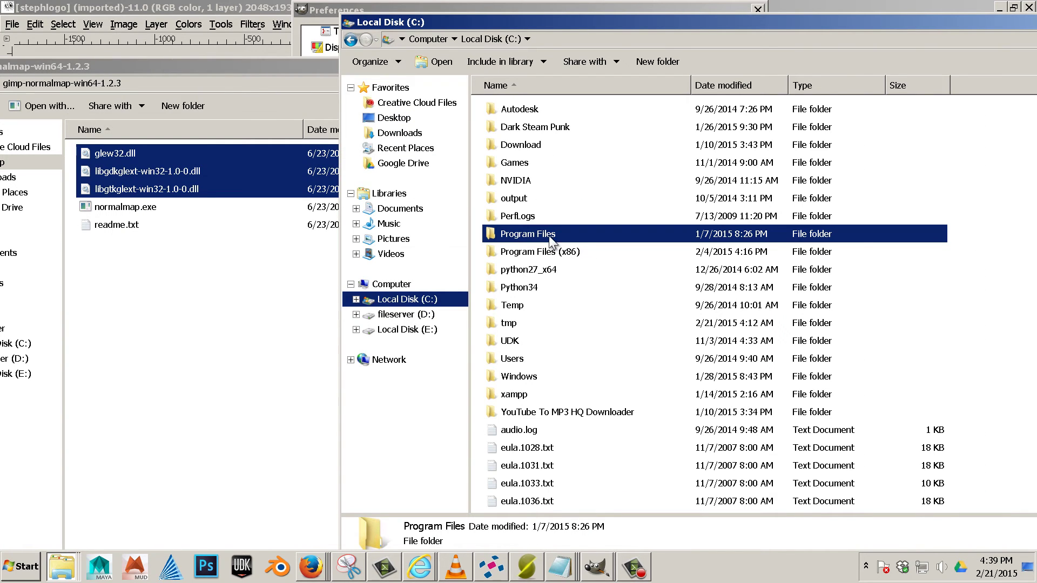
pyautogui.doubleClick(514, 235)
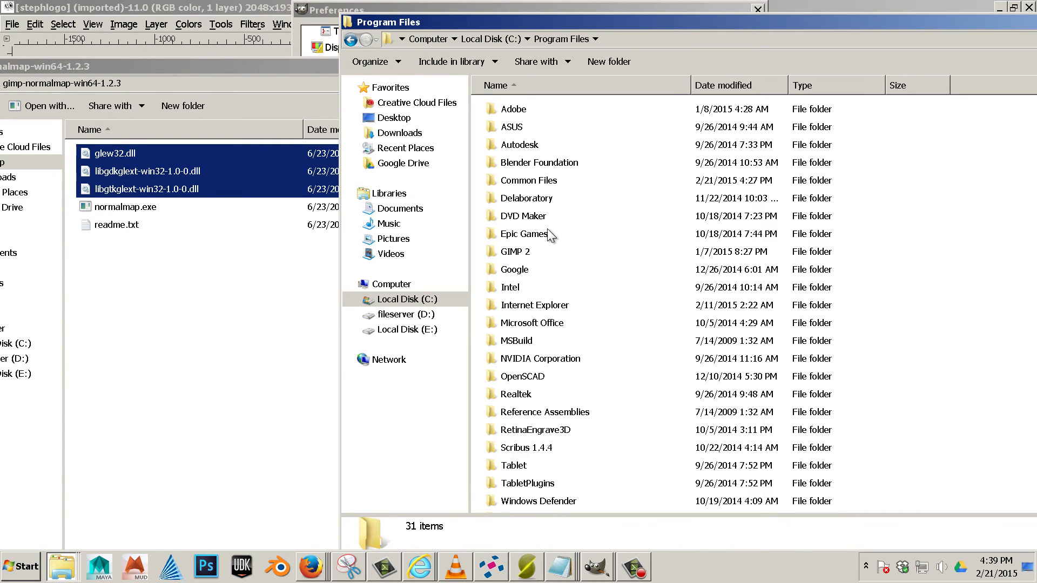
pyautogui.doubleClick(520, 252)
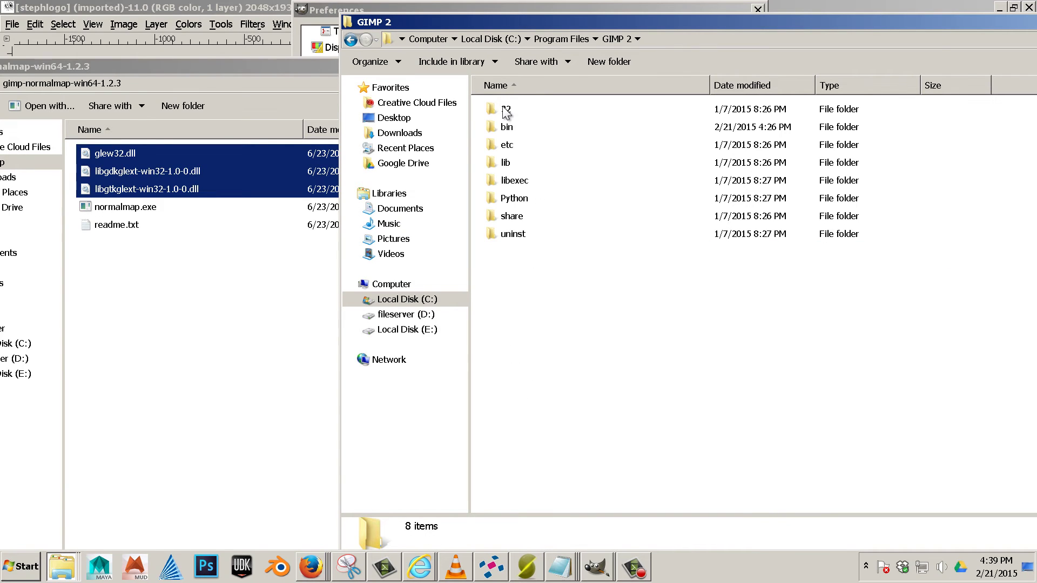
pyautogui.doubleClick(513, 130)
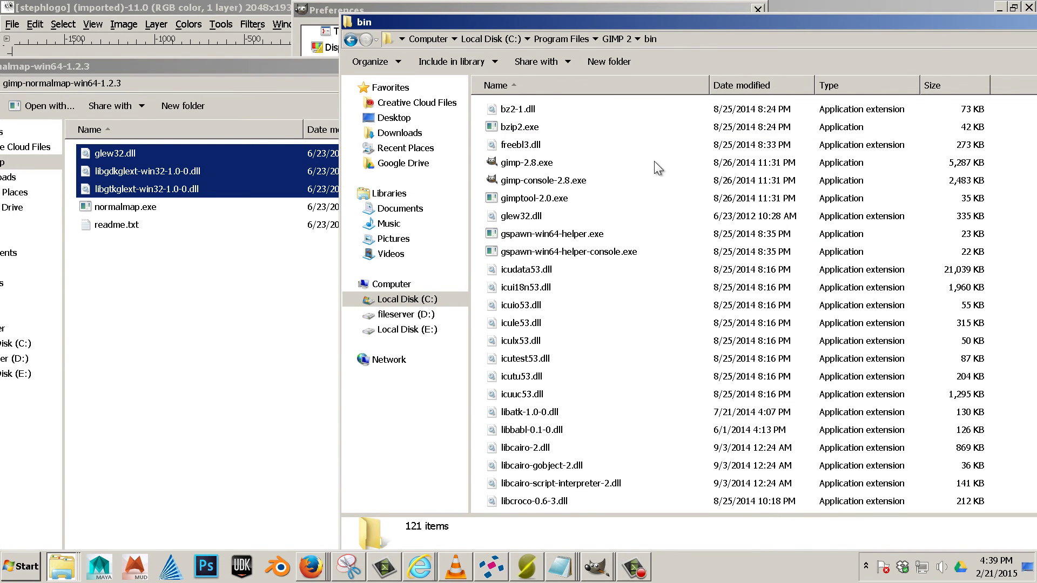
pyautogui.hotkey('ctrl', 'v')
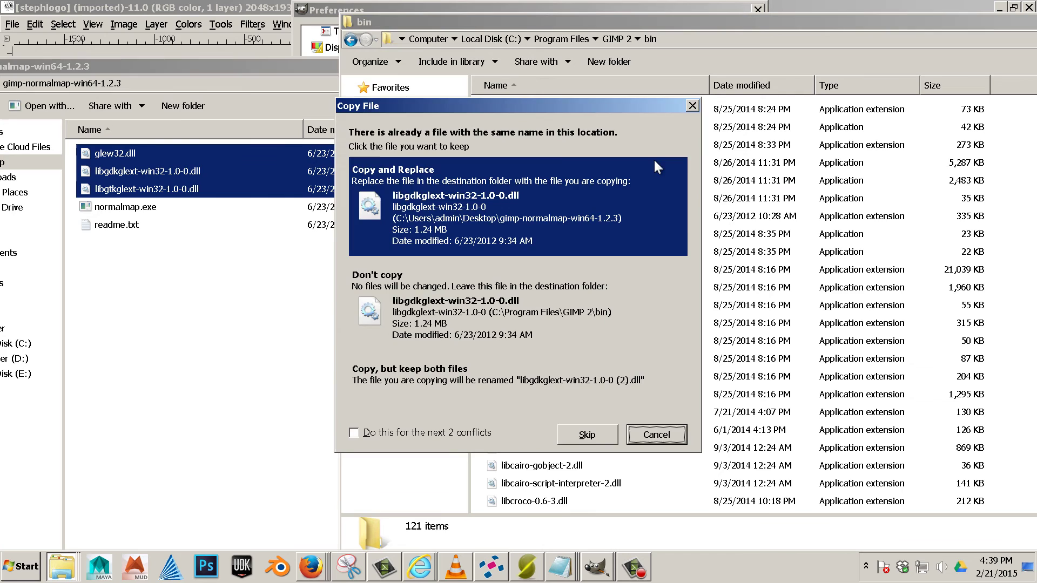
pyautogui.click(495, 192)
pyautogui.click(495, 193)
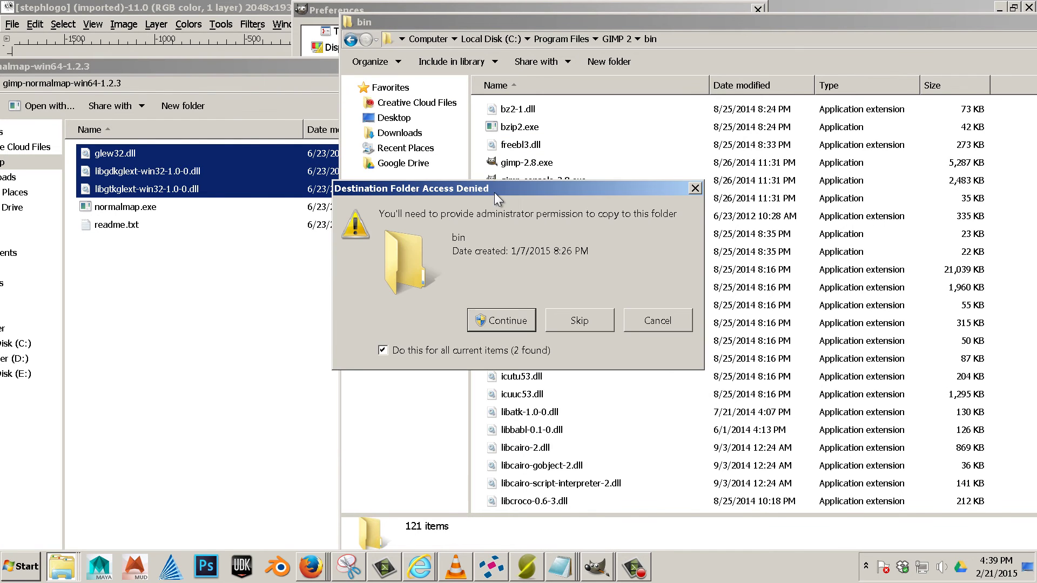
pyautogui.click(507, 320)
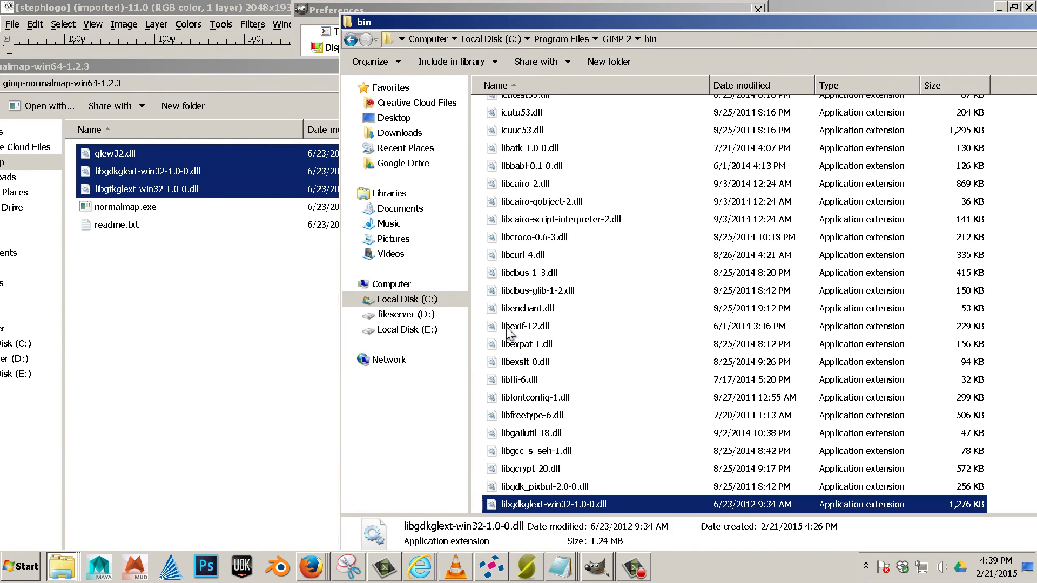
# Step: Search the installed programs for gimp and launch GIMP 2
pyautogui.click(18, 568)
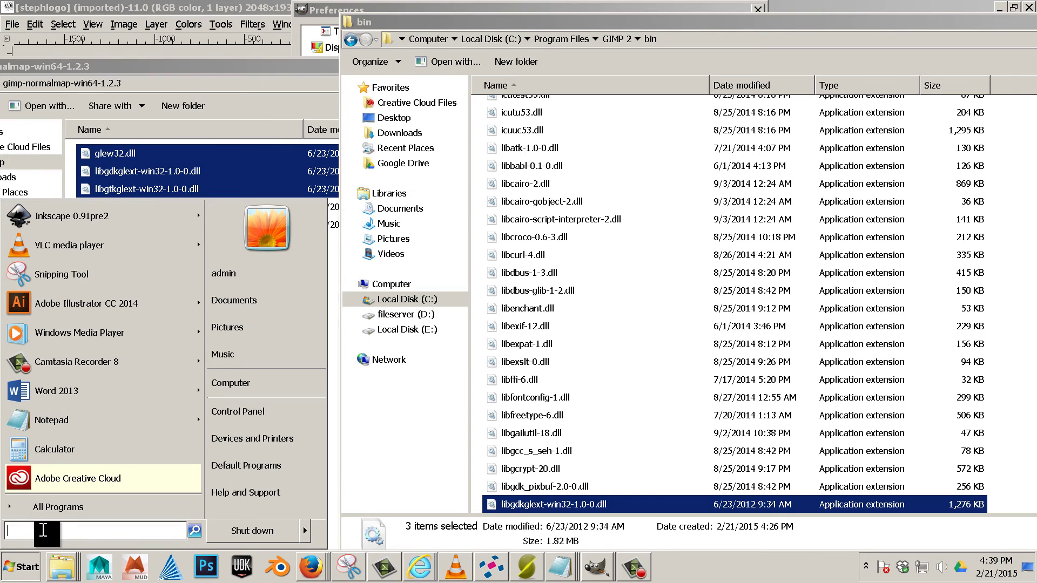
pyautogui.write('gimp')
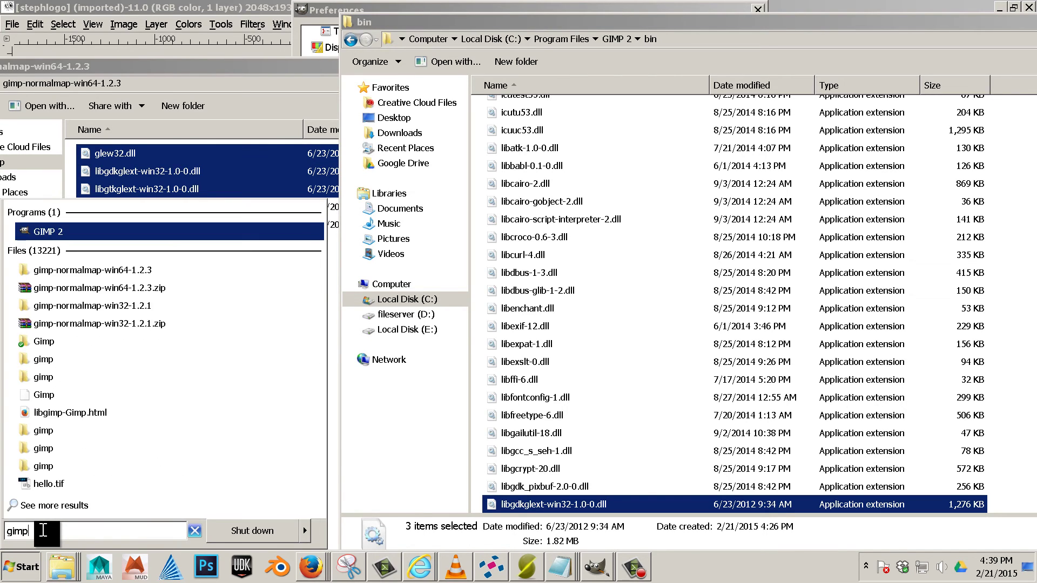
pyautogui.click(81, 232)
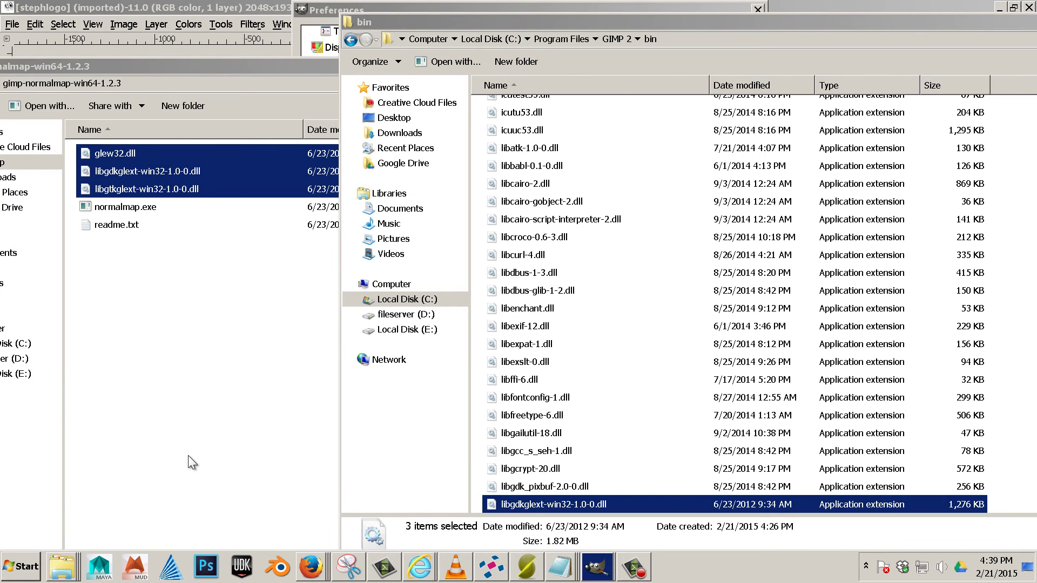
# Step: Bring the already running GIMP to the front and cancel its Preferences dialog
pyautogui.click(598, 570)
pyautogui.click(580, 509)
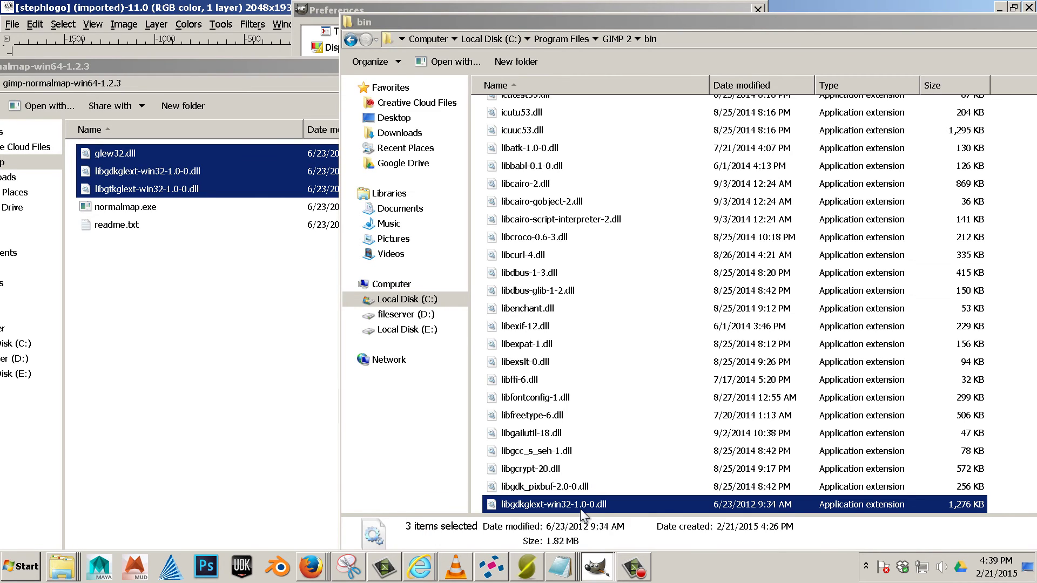
pyautogui.click(598, 568)
pyautogui.click(565, 534)
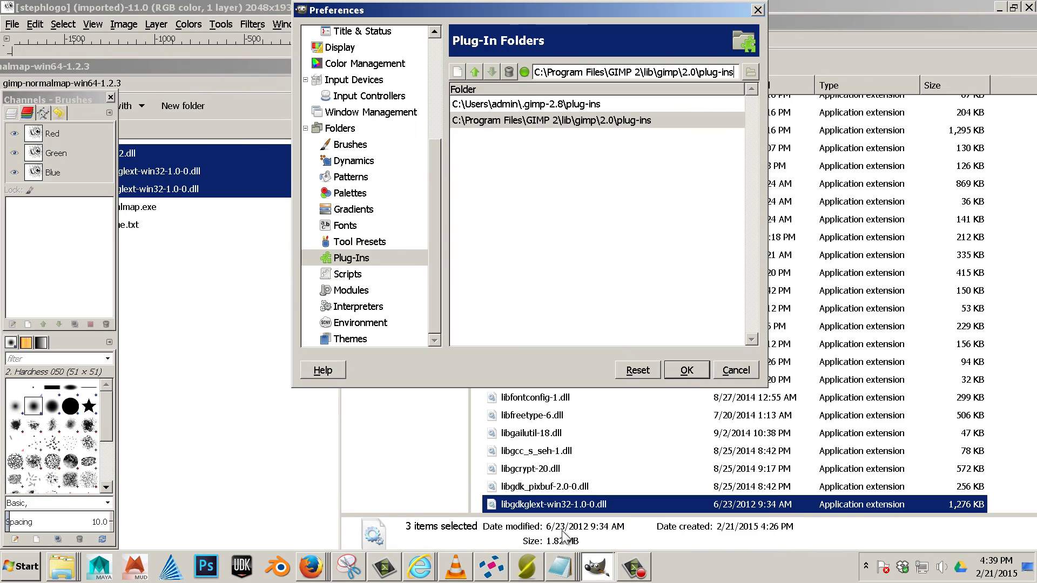
pyautogui.click(746, 378)
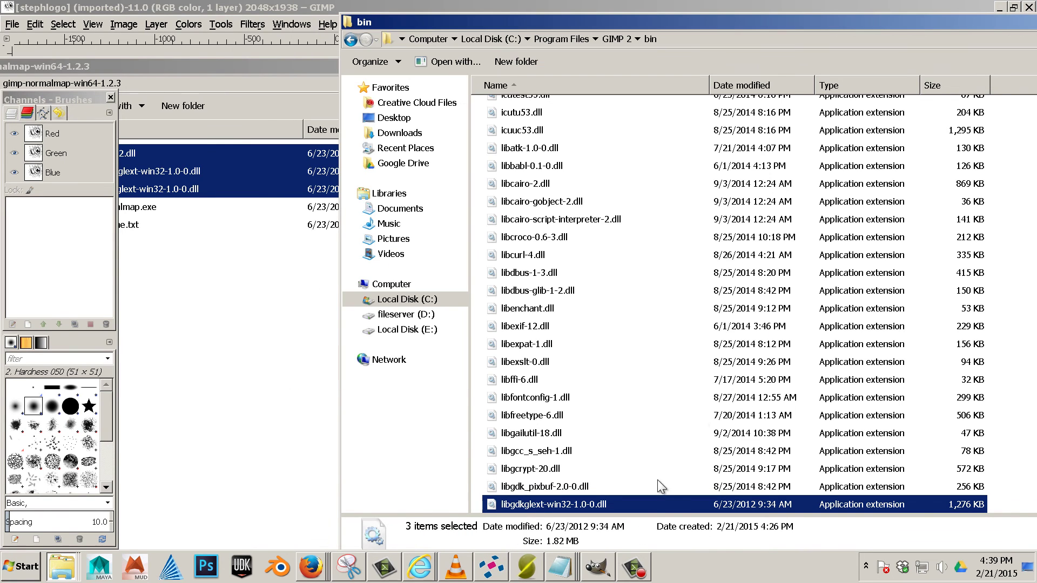
# Step: Close the open GIMP image and the remaining main window, and start GIMP 2 again
pyautogui.click(597, 567)
pyautogui.rightClick(597, 567)
pyautogui.click(613, 540)
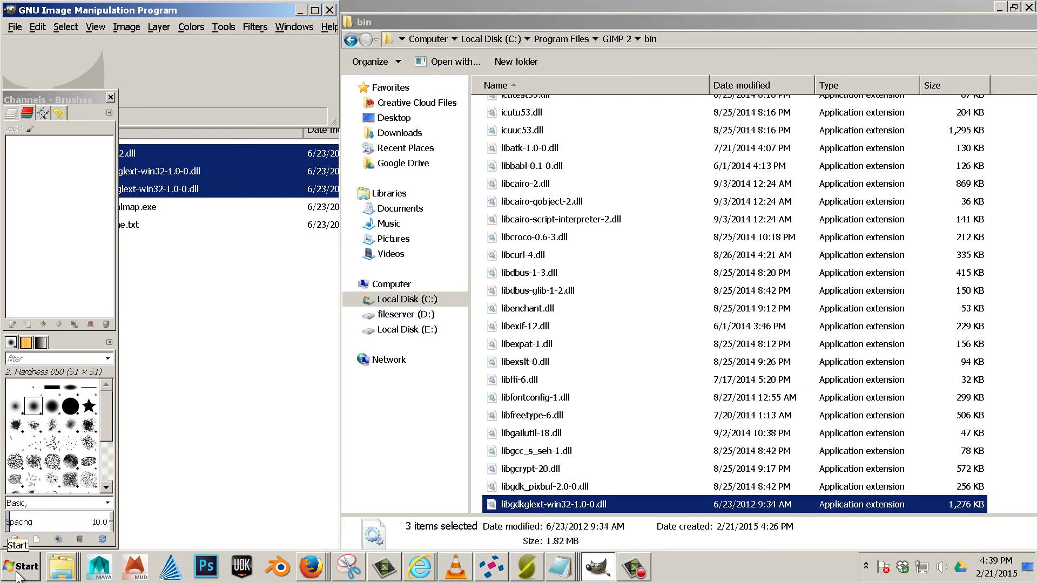
pyautogui.rightClick(612, 570)
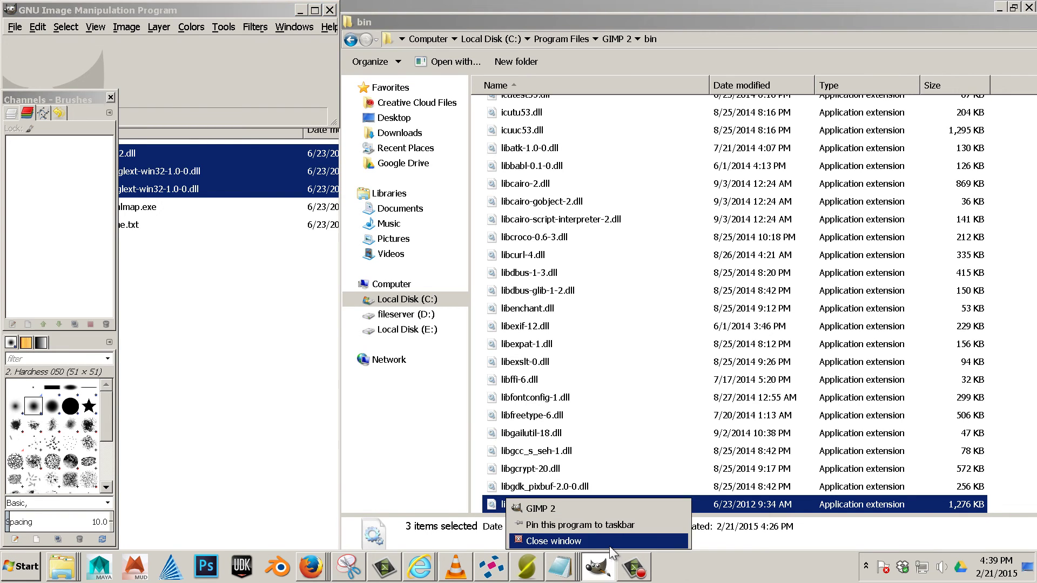
pyautogui.click(612, 541)
pyautogui.click(16, 567)
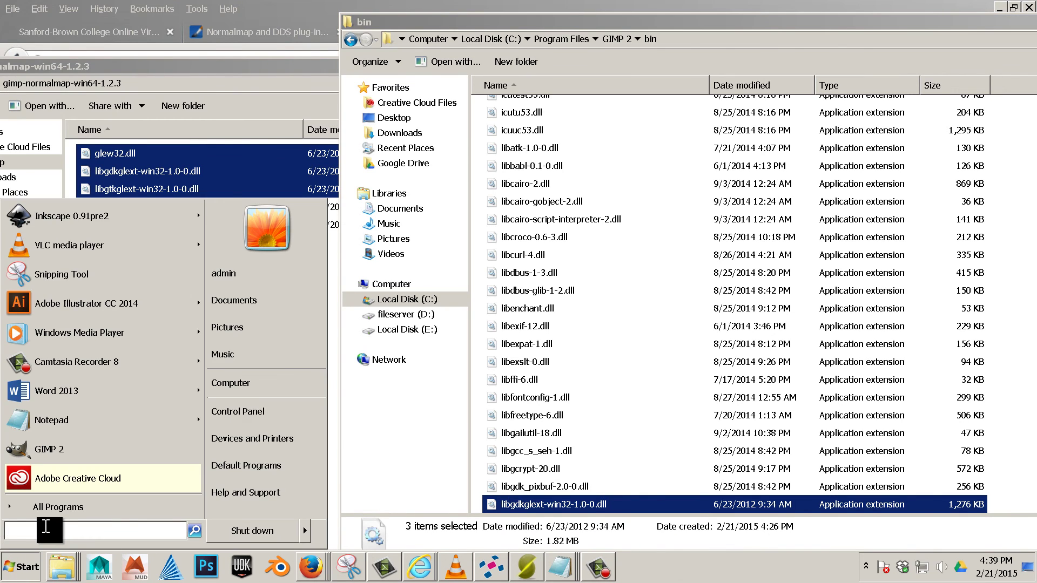
pyautogui.click(74, 456)
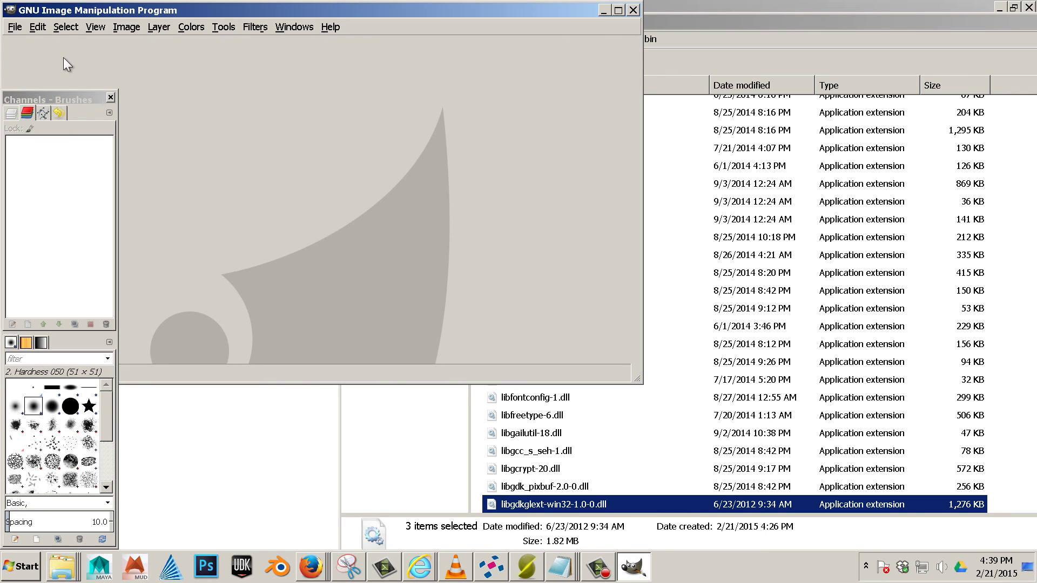
# Step: Open the recently used stephlogo.svg in GIMP, rendering it at the default 2560 × 2423 px and 90 pixels/in
pyautogui.click(13, 27)
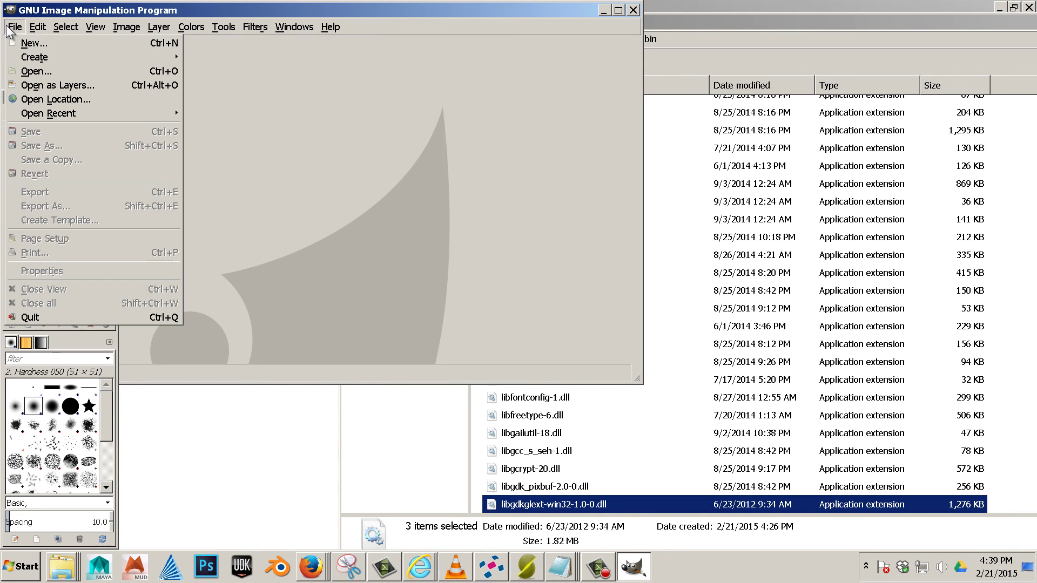
pyautogui.click(34, 73)
pyautogui.click(205, 154)
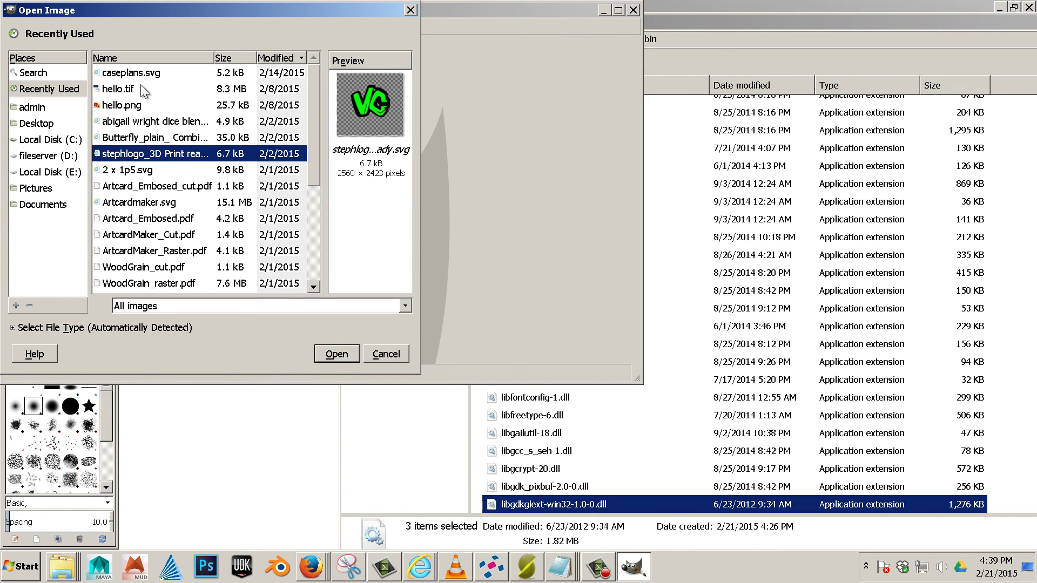
pyautogui.click(131, 106)
pyautogui.click(130, 91)
pyautogui.scroll(-3, 153, 163)
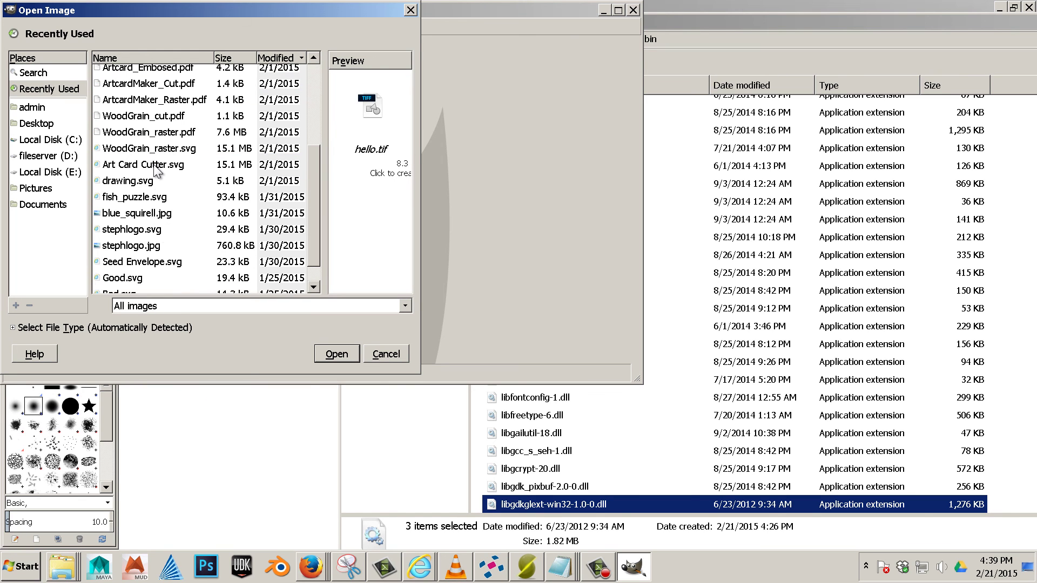
pyautogui.doubleClick(154, 231)
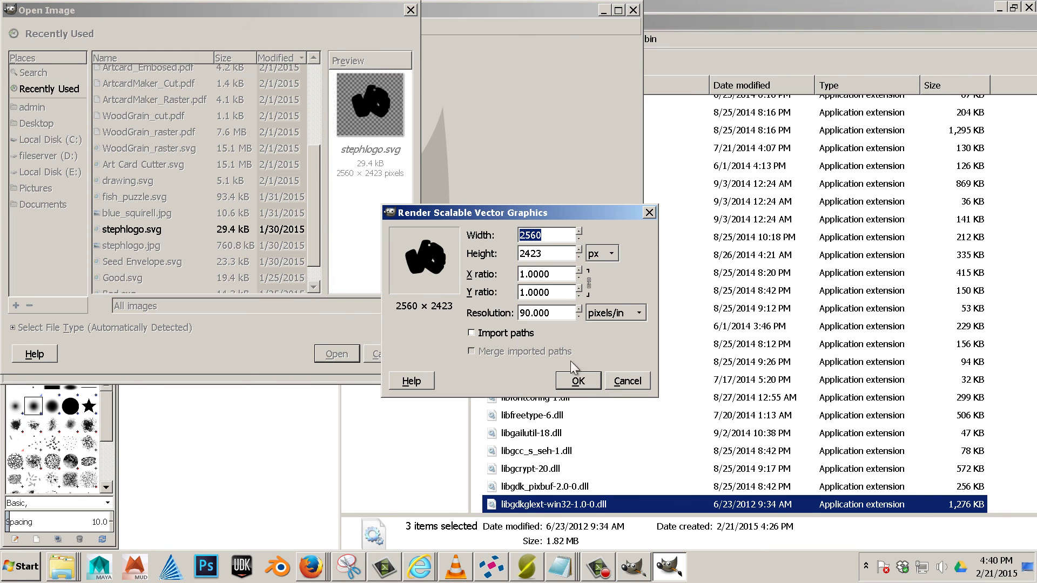
pyautogui.click(588, 381)
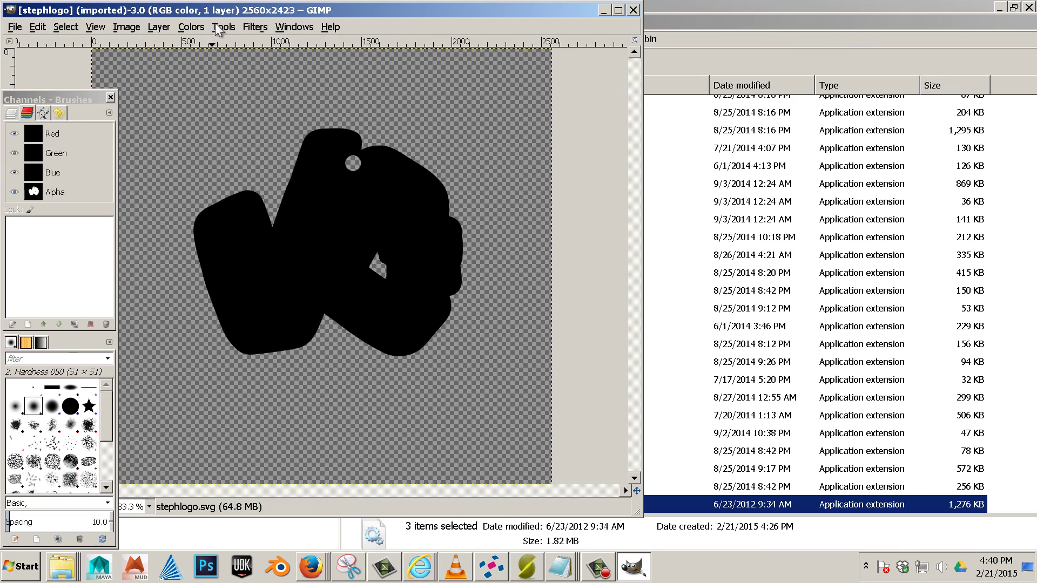
# Step: Check that the Normalmap filter opens for the logo image, cancel it without applying and close the image
pyautogui.click(223, 27)
pyautogui.moveTo(251, 27)
pyautogui.moveTo(284, 230)
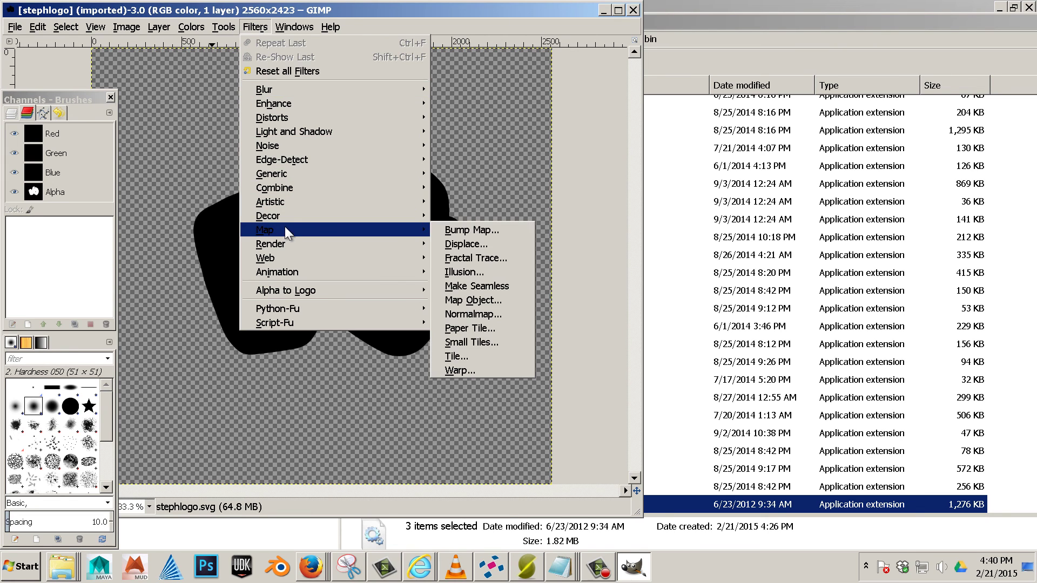
pyautogui.click(479, 313)
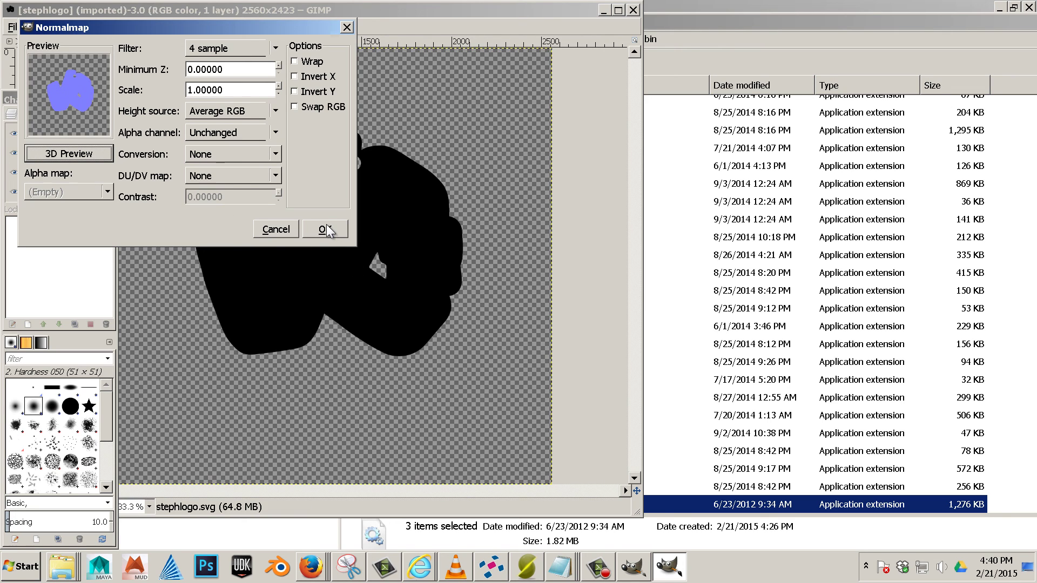
pyautogui.click(272, 230)
pyautogui.click(633, 9)
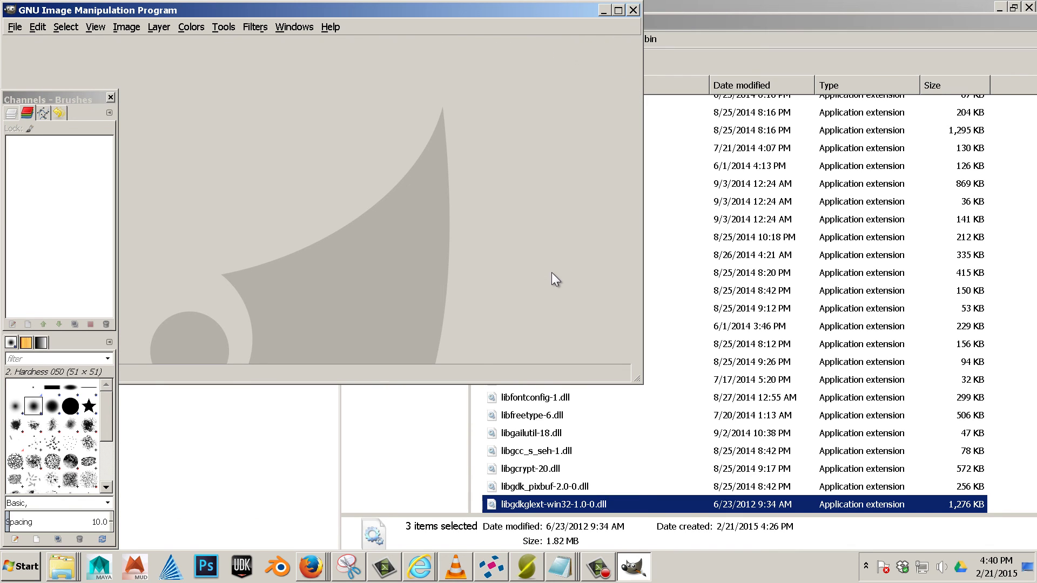